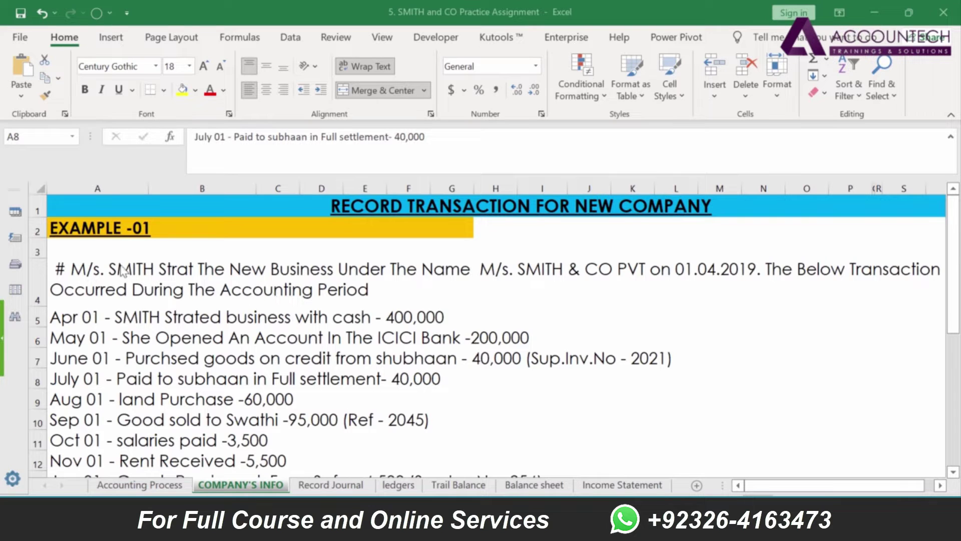
Step: Review the Apr 01 cash capital and July 01 settlement transactions without editing them
click(86, 321)
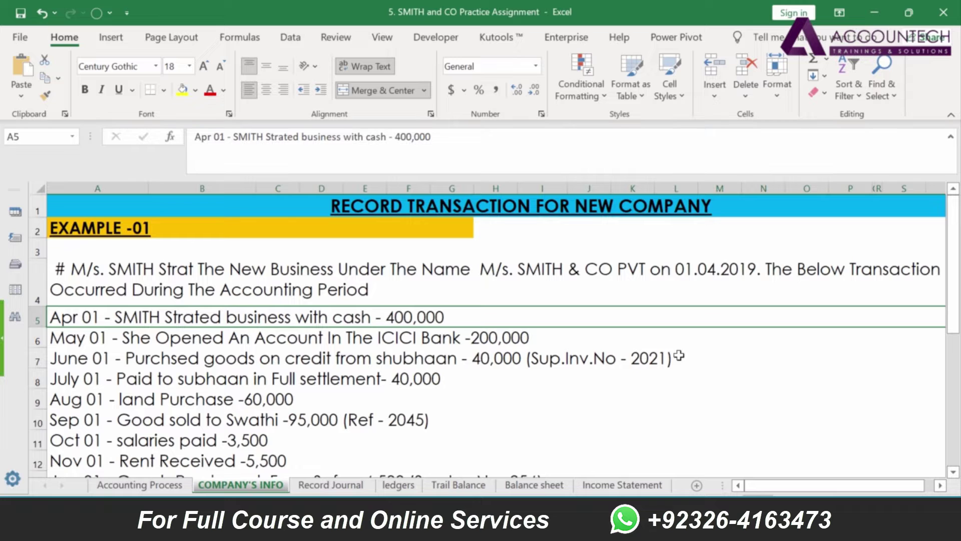
click(700, 383)
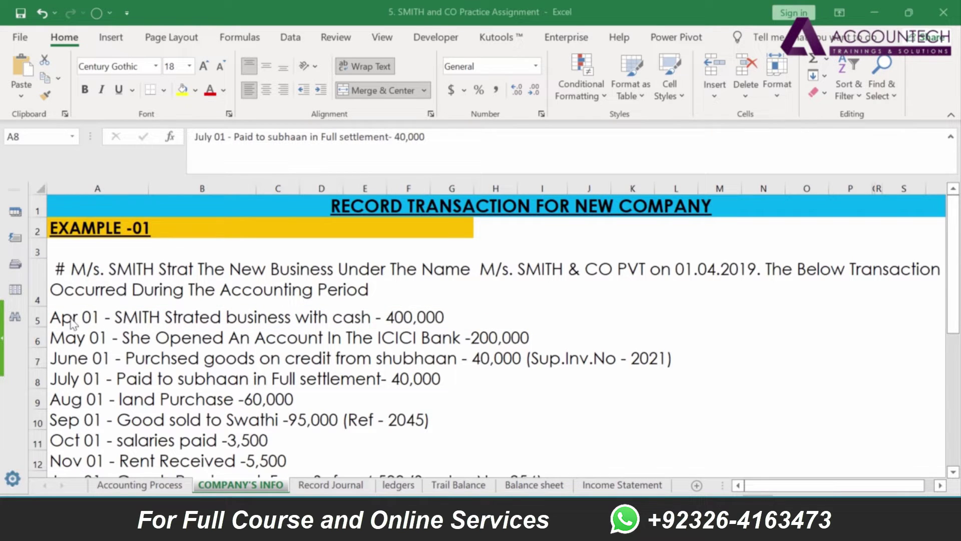
click(86, 318)
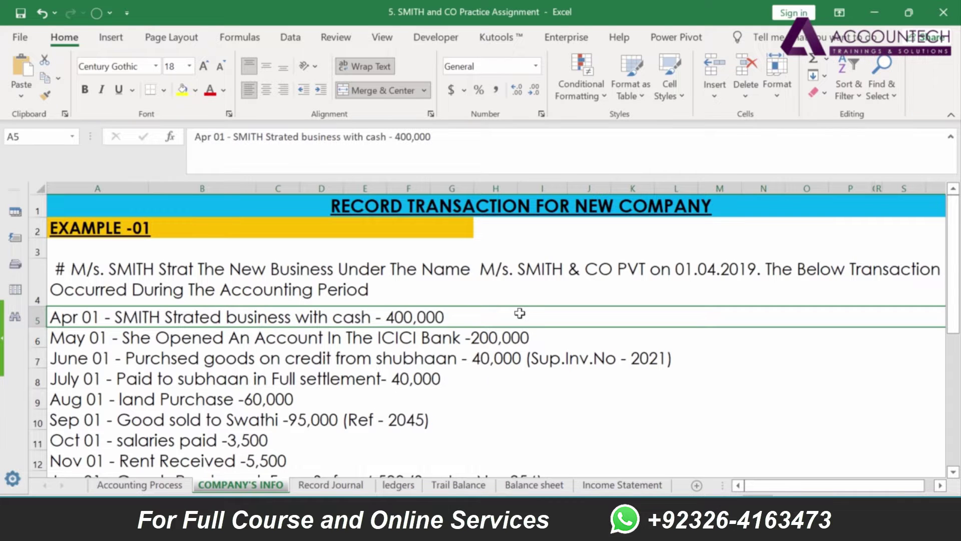
double_click(520, 313)
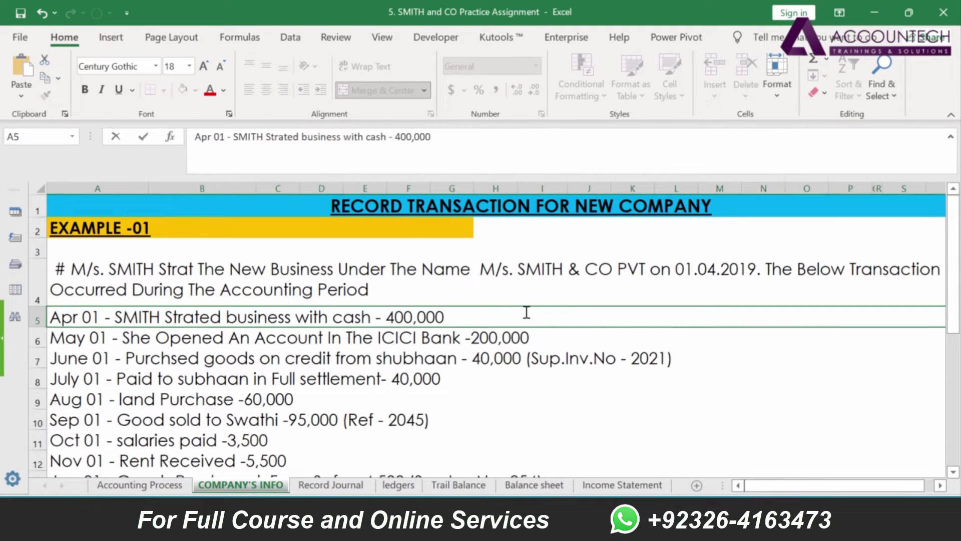
key(Escape)
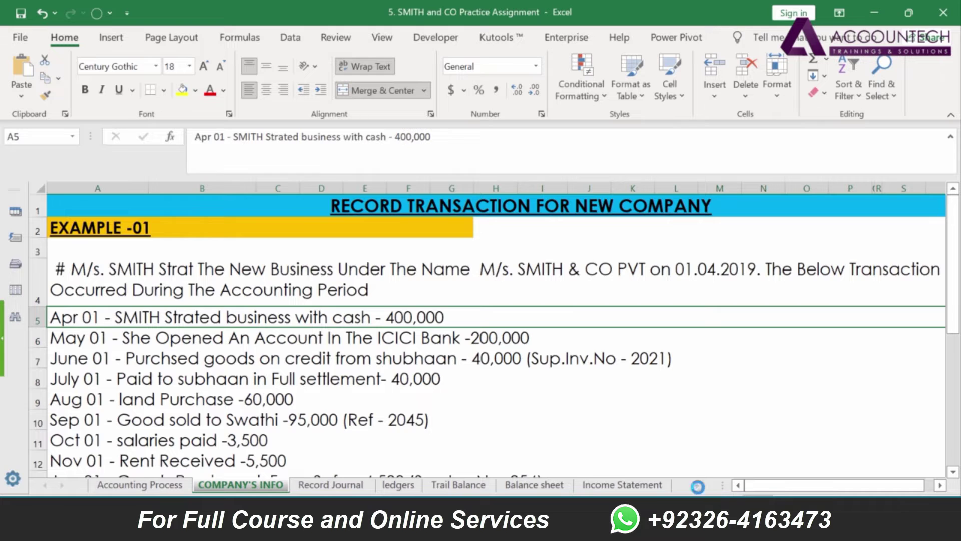
Step: On a new sheet, enter the notes Non Cash, + and Non Trading in B3:B5
click(697, 487)
click(142, 237)
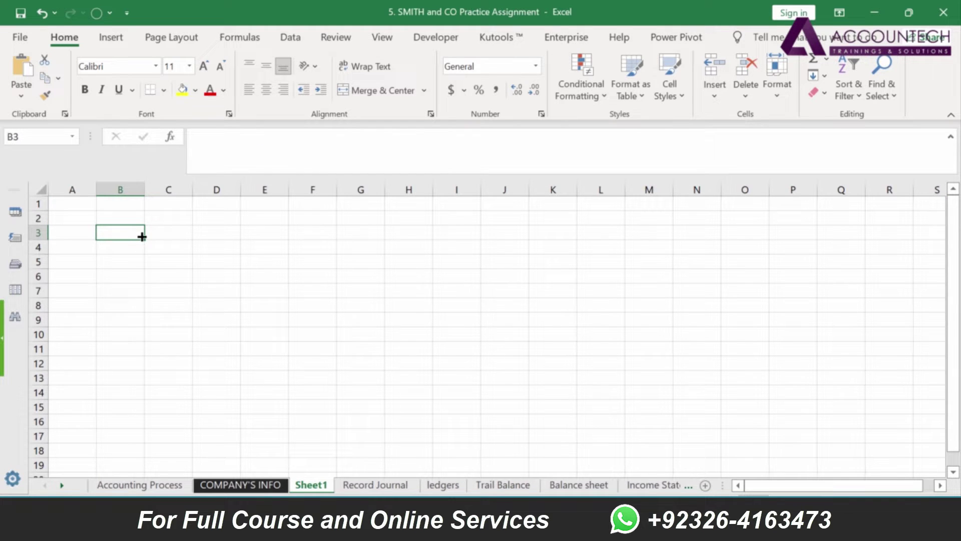
text(Non Cash)
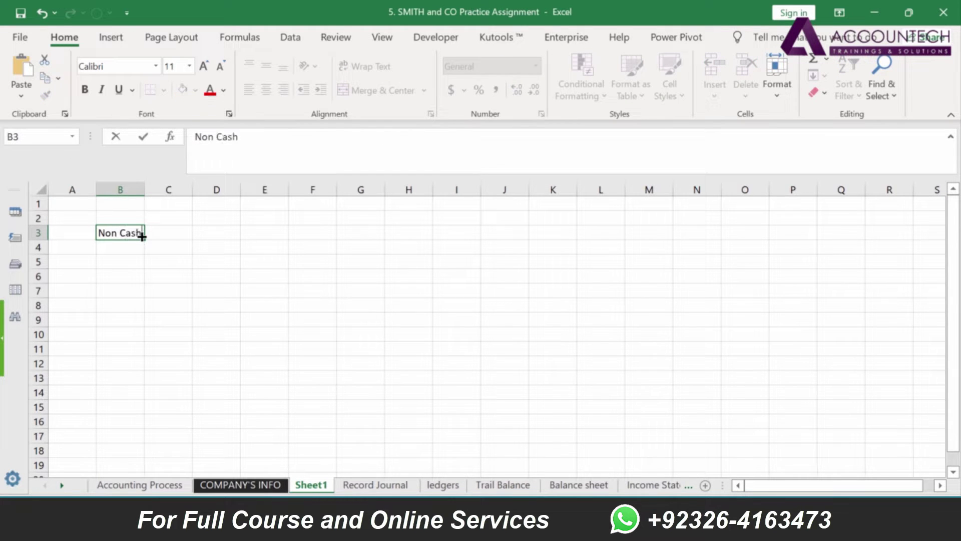
key(Return)
text(+ N)
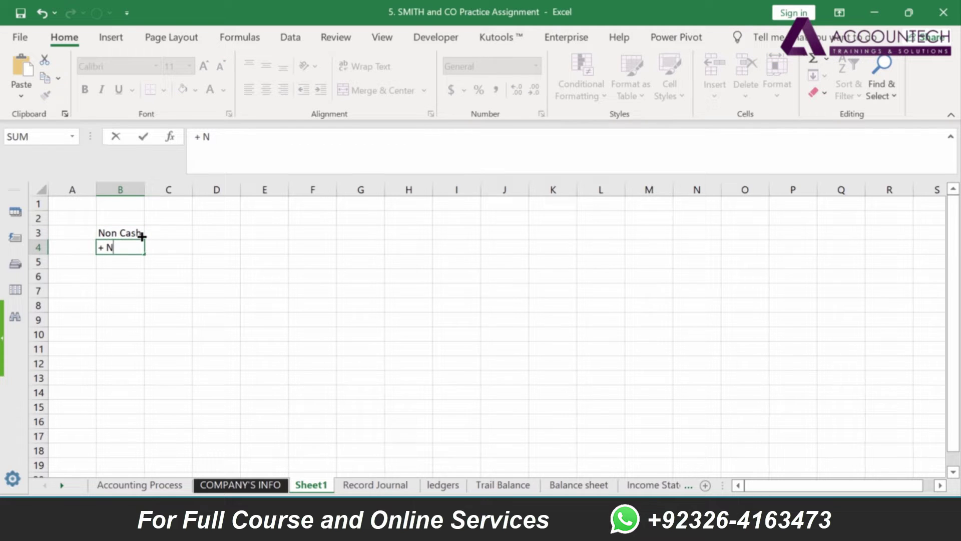
text(on)
key(BackSpace)
key(BackSpace)
key(BackSpace)
key(BackSpace)
key(Return)
text(Non Trading)
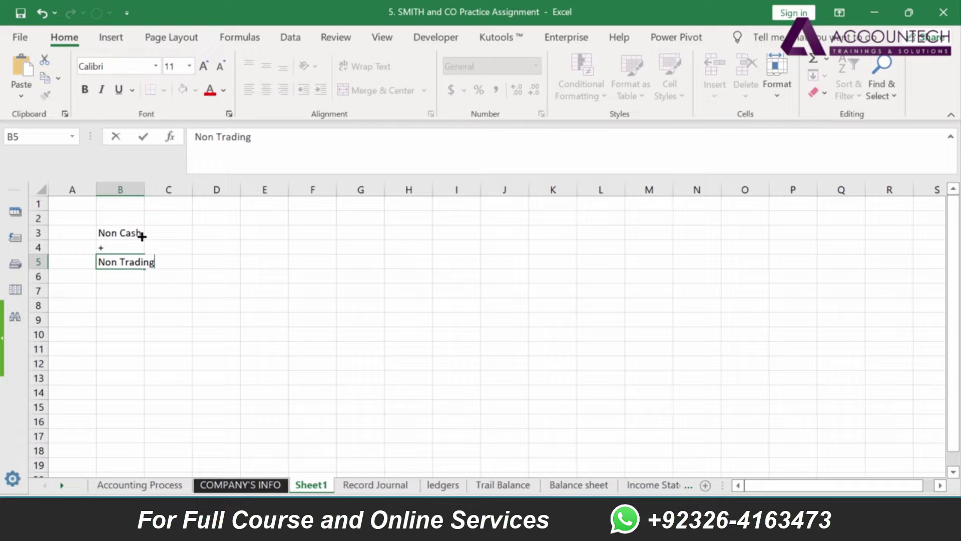
key(Return)
Step: Widen column B so the three notes fit
drag(142, 237, 142, 266)
drag(145, 189, 255, 189)
click(251, 288)
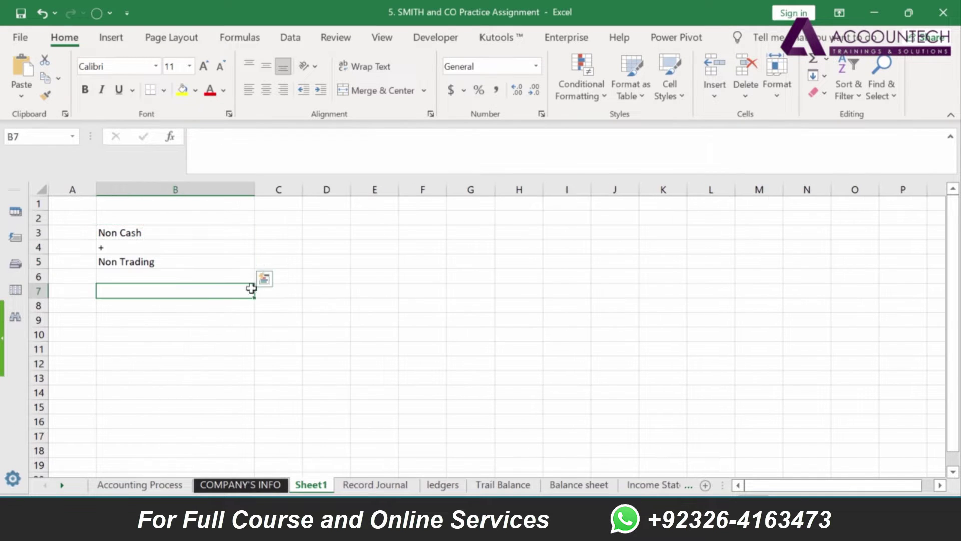
Step: Select the three notes in B3:B5 together, then clear the selection
click(151, 234)
click(160, 260)
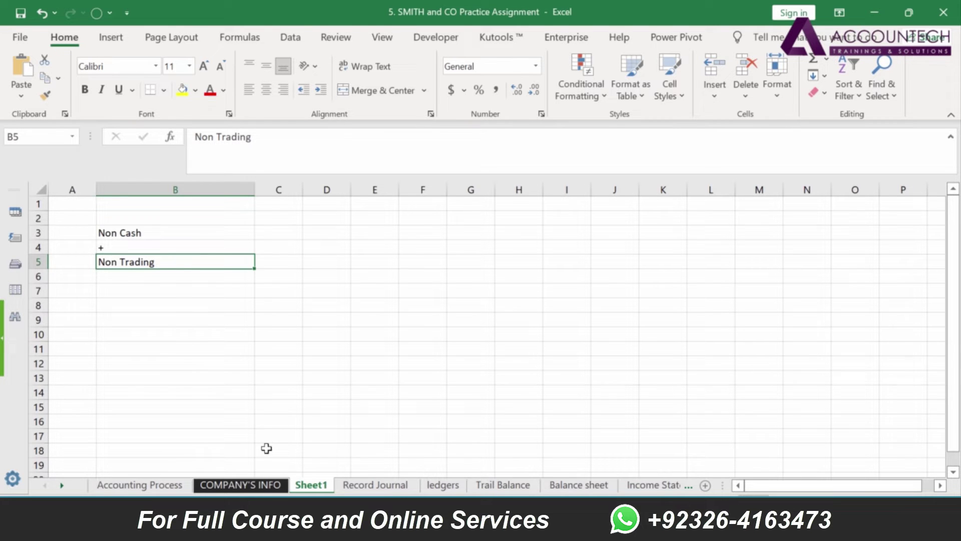
click(159, 232)
drag(158, 230, 161, 262)
click(160, 349)
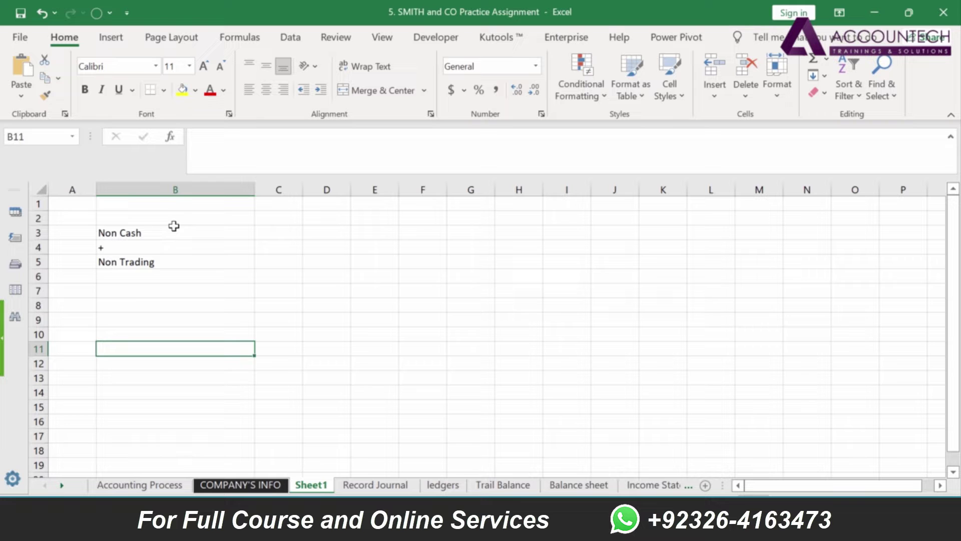
drag(174, 230, 181, 264)
click(182, 303)
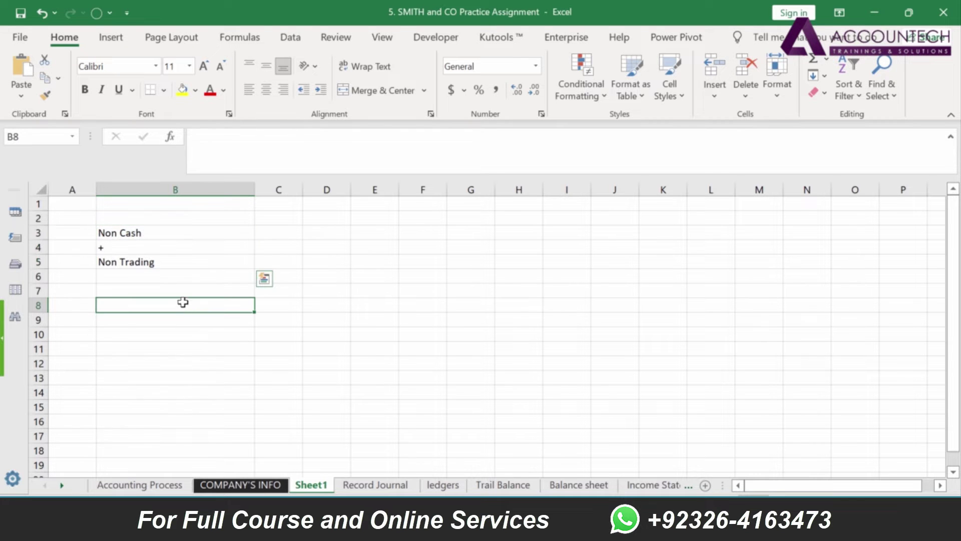
Step: Switch back to the COMPANY'S INFO sheet with the transaction list
click(259, 485)
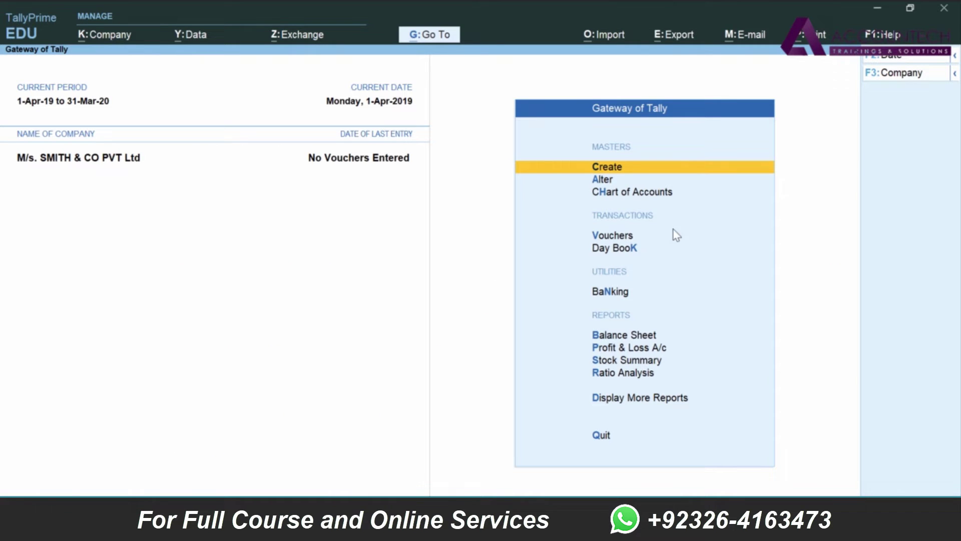
Step: Start voucher entry and switch the voucher type to Receipt, No. 1 dated 1-Apr-19
click(614, 239)
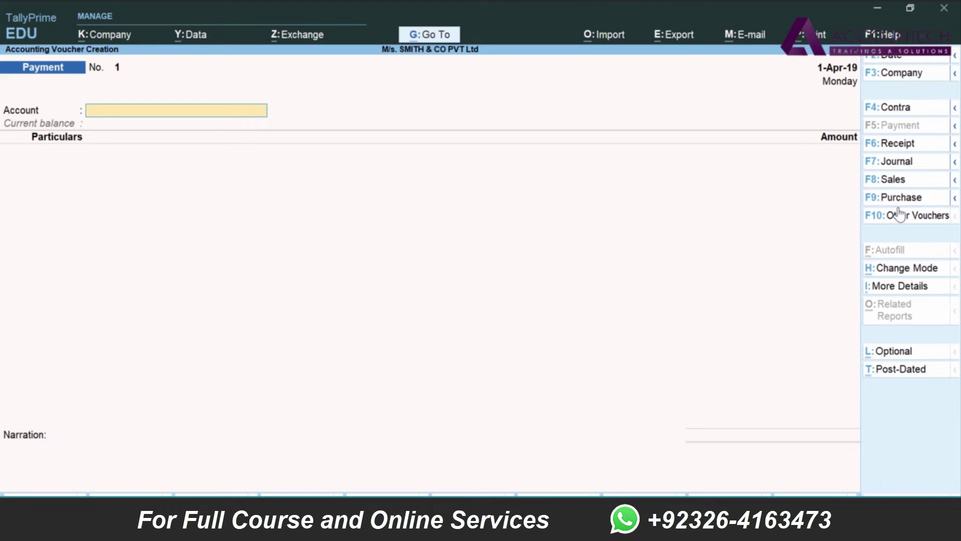
click(898, 144)
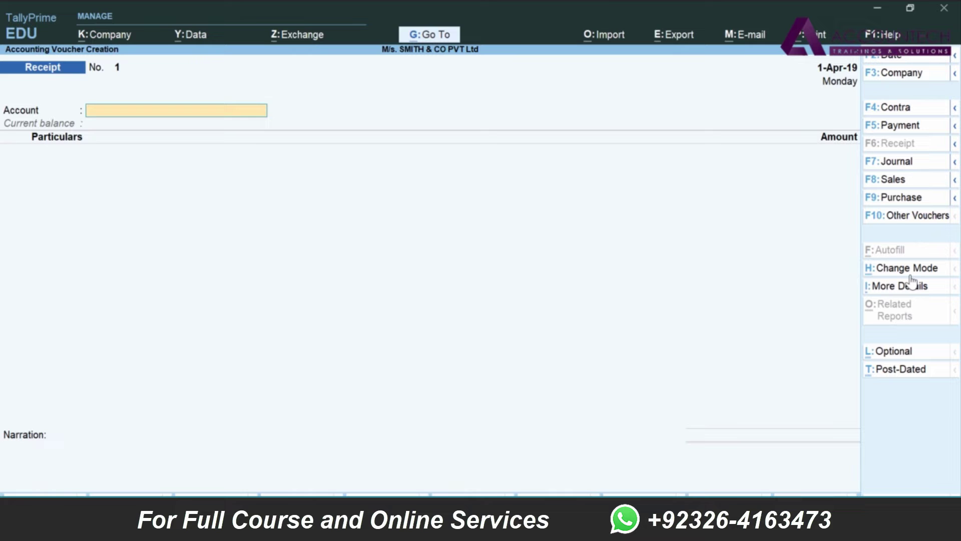
Step: Switch Receipt voucher No. 1 to Double Entry mode with To/By rows
click(934, 273)
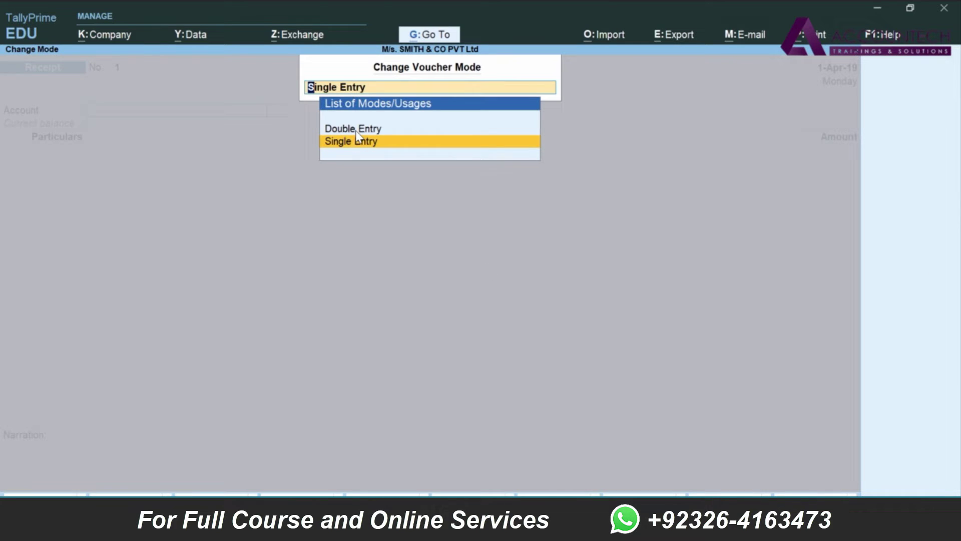
click(368, 128)
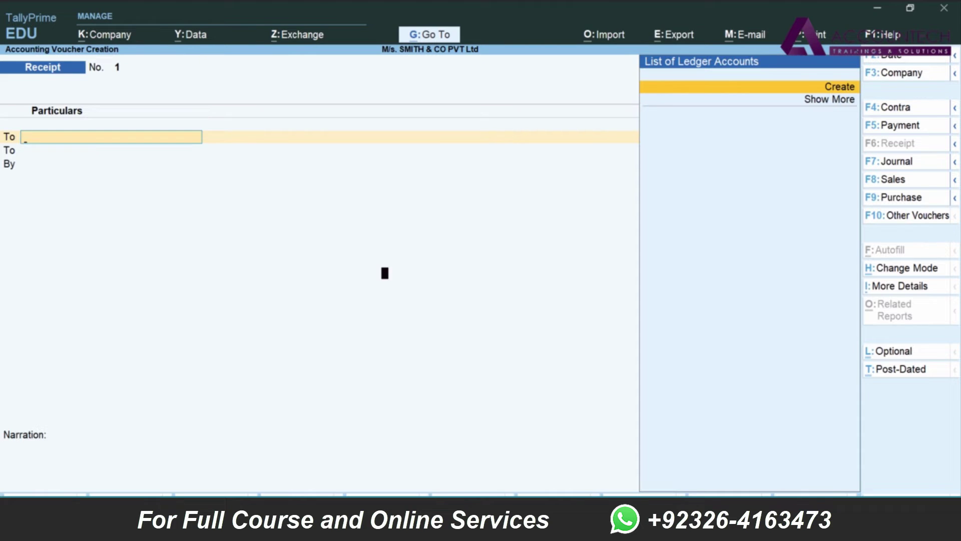
Step: Set a voucher configuration option to yes, then return the Receipt to single-entry mode
key(F12)
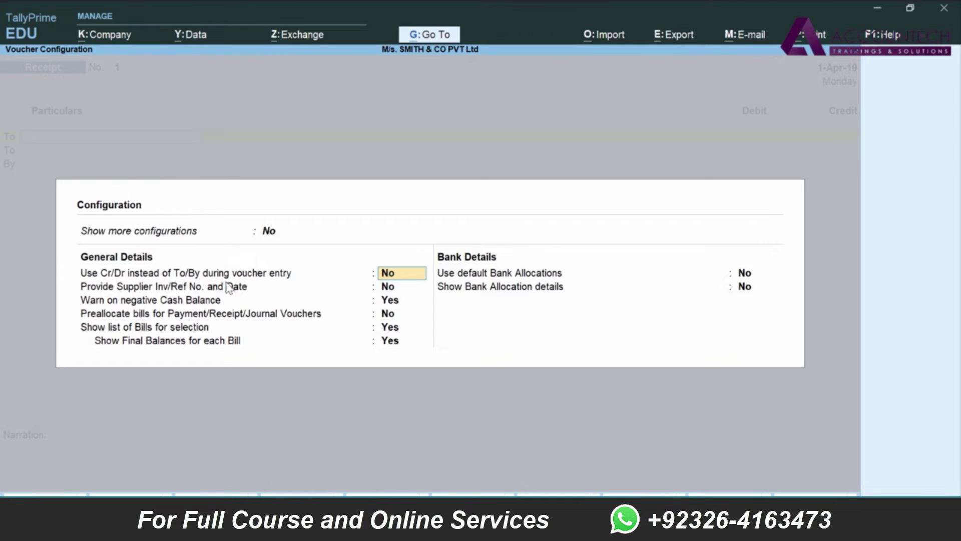
text(yes)
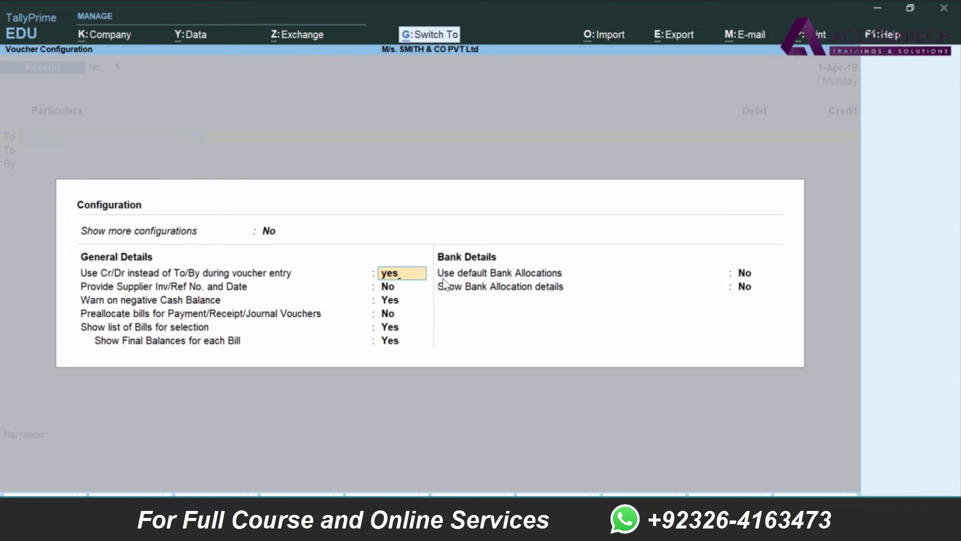
key(ctrl+a)
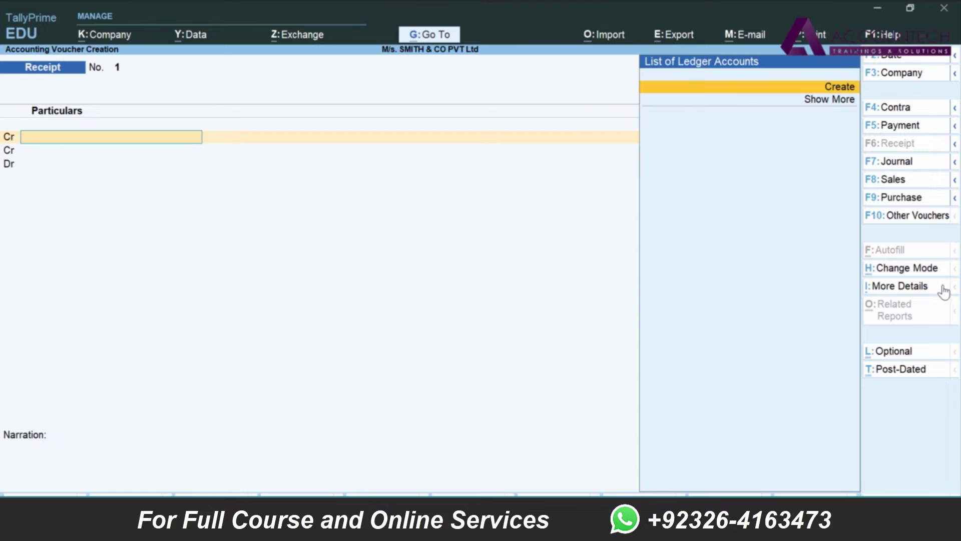
click(924, 269)
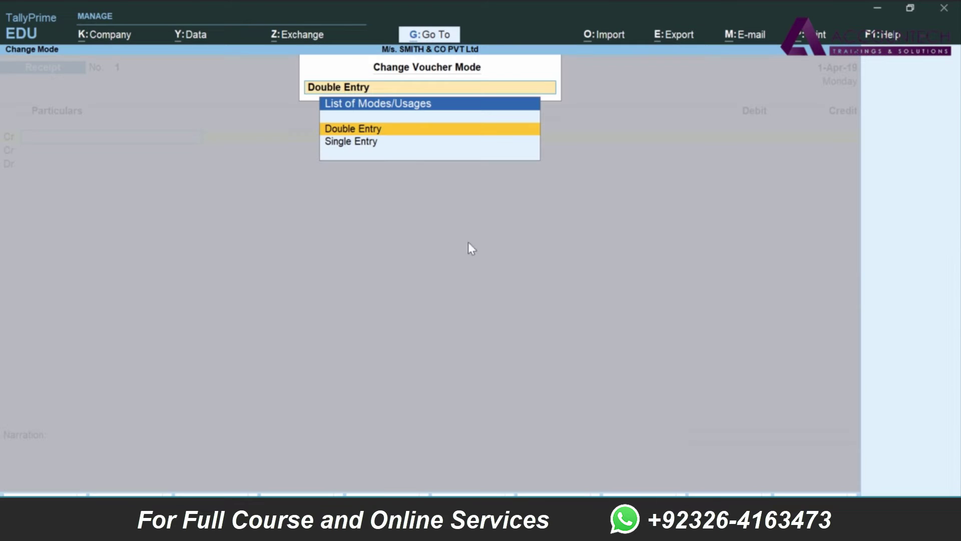
click(348, 142)
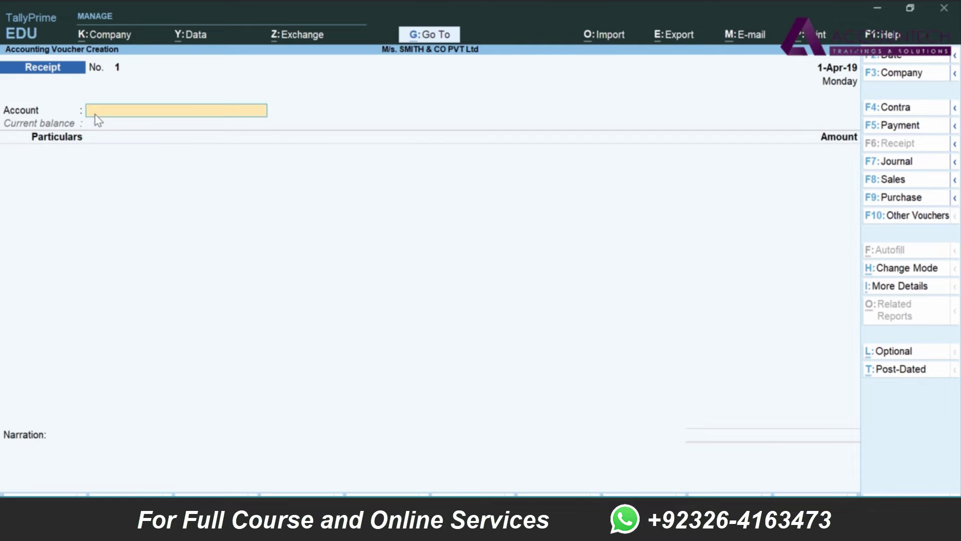
Step: Check the Excel transaction list, set the Receipt's Account to Cash, then revisit the sheet
key(alt+Tab)
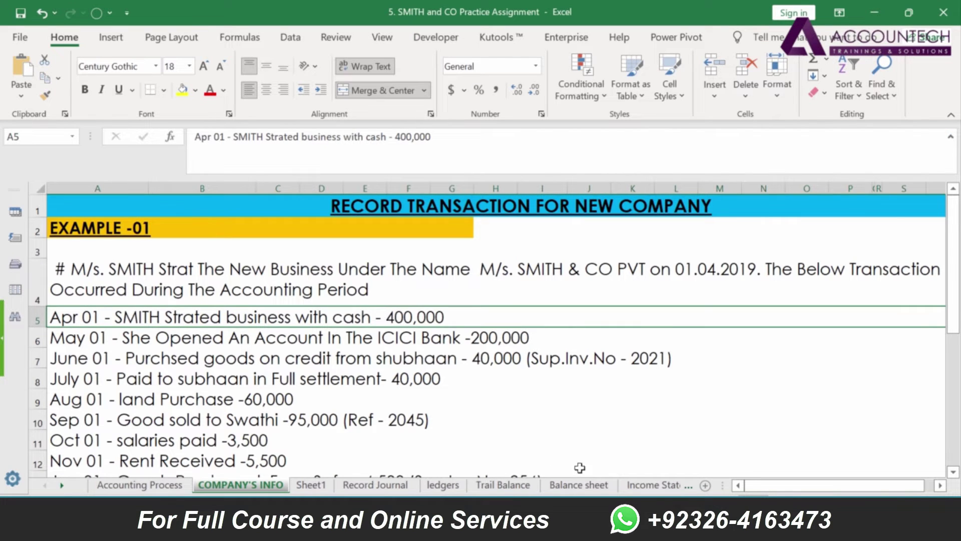
key(alt+Tab)
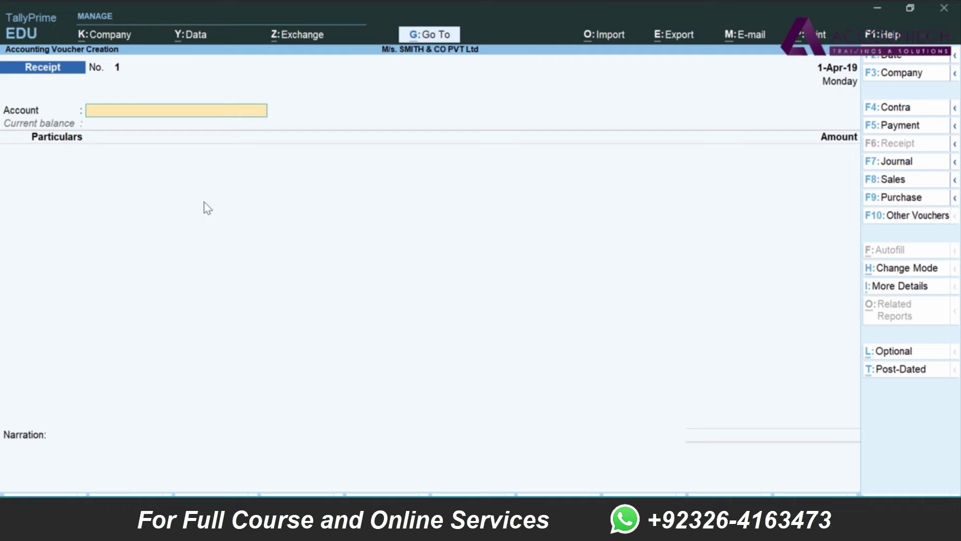
text(C)
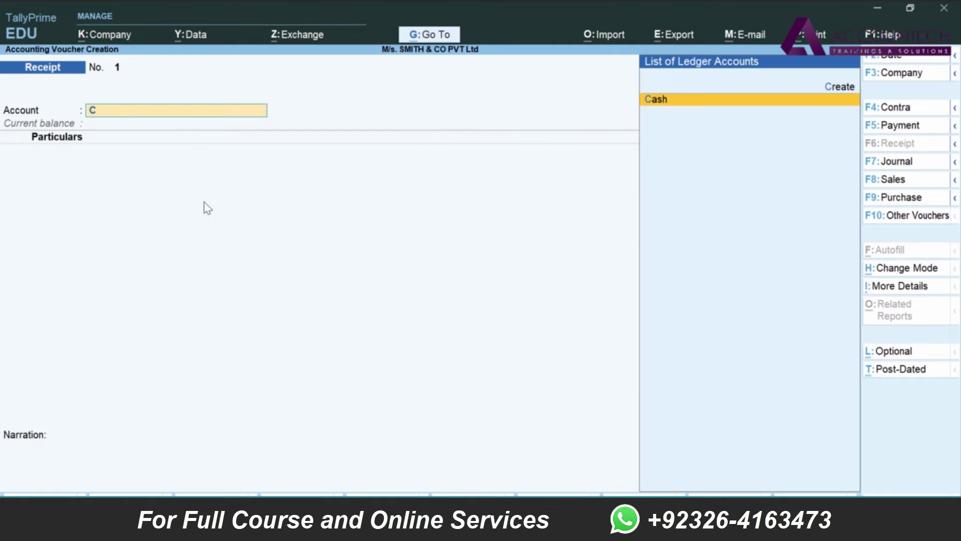
text(a)
key(BackSpace)
key(BackSpace)
text(C)
click(667, 104)
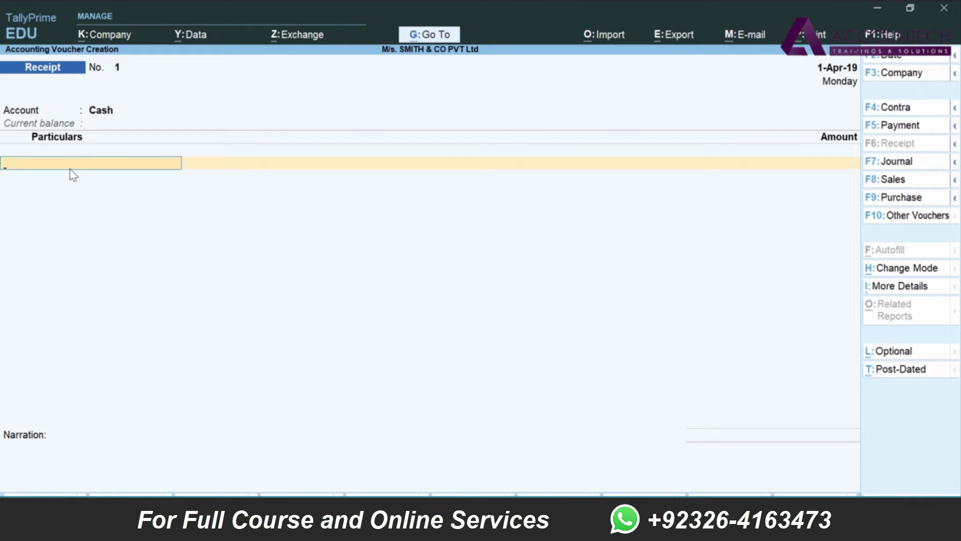
key(alt+Tab)
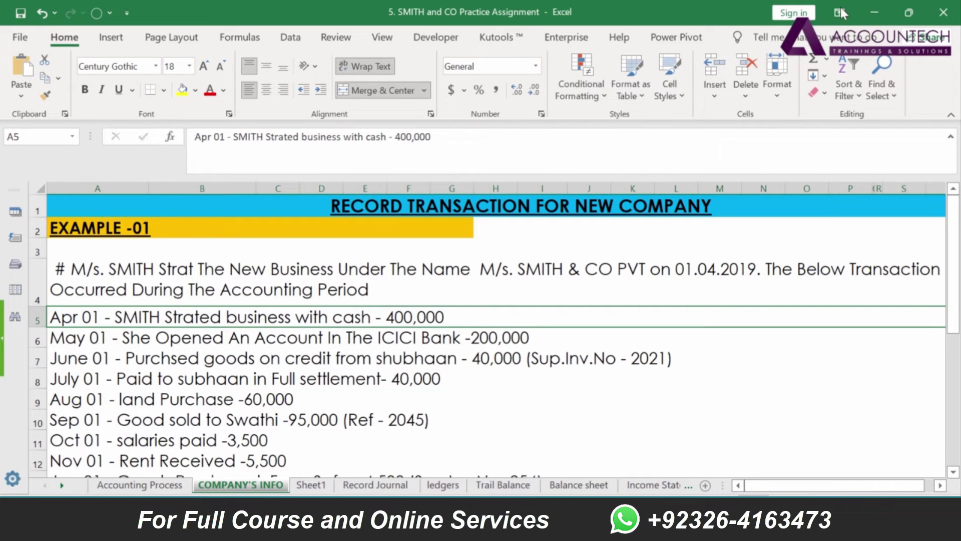
Step: Back in the Cash Receipt, try typing Capital in Particulars, then leave the line empty
key(alt+Tab)
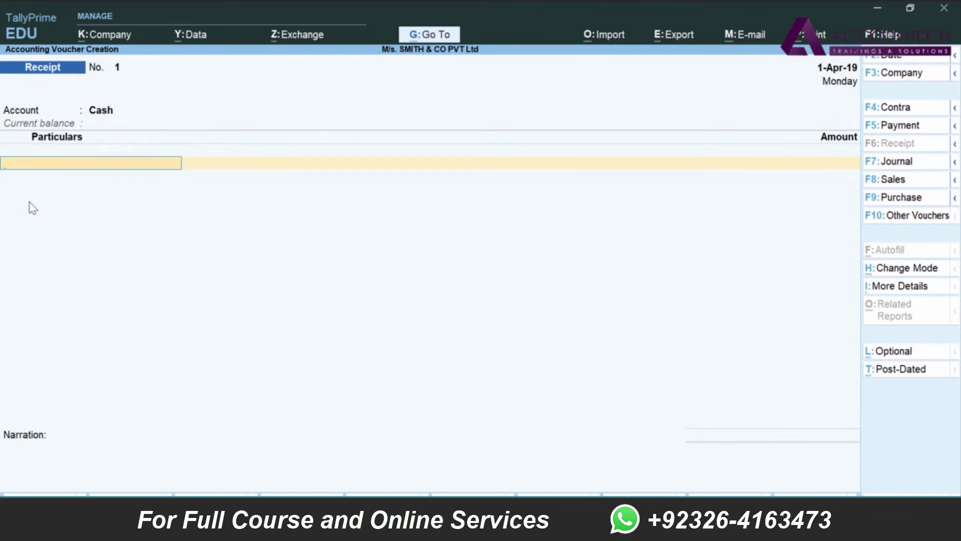
text(Ca)
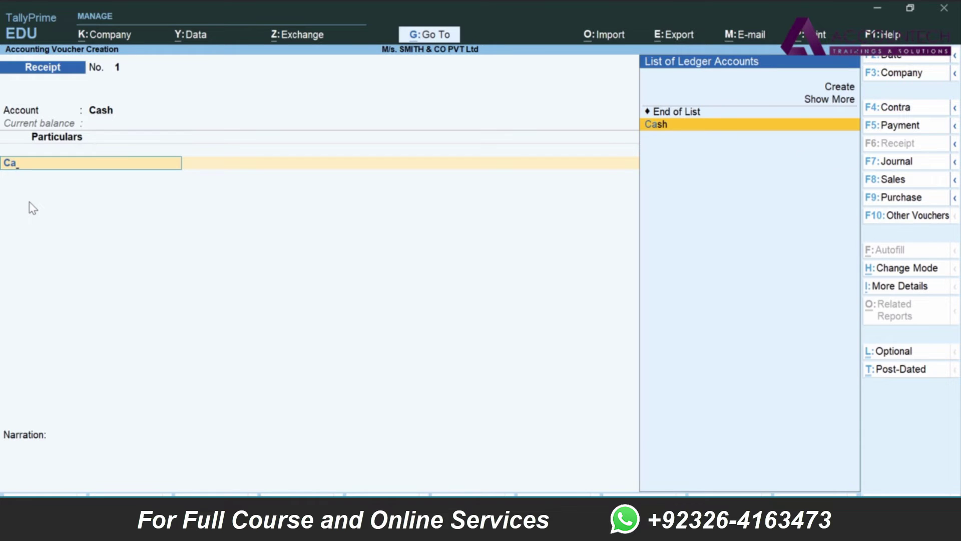
text(p)
key(BackSpace)
key(BackSpace)
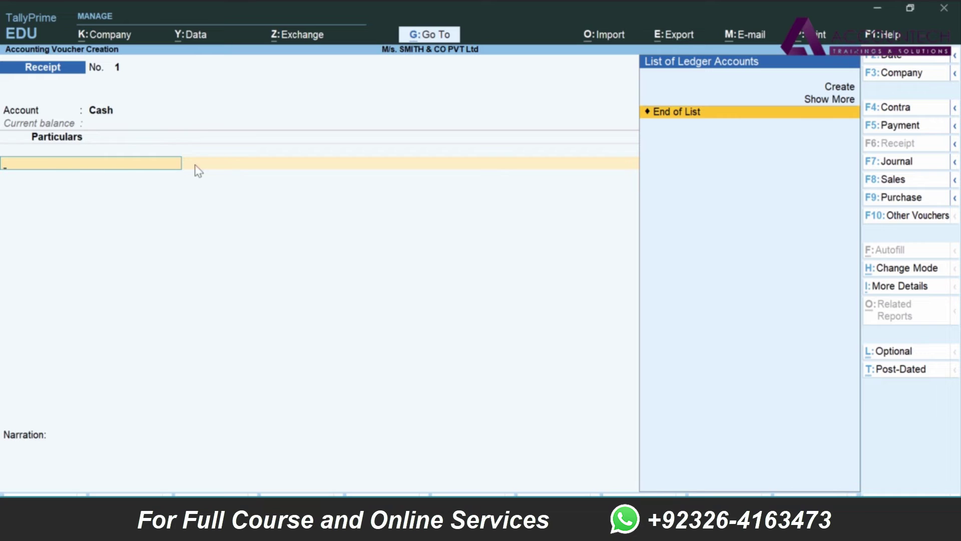
text(Ca)
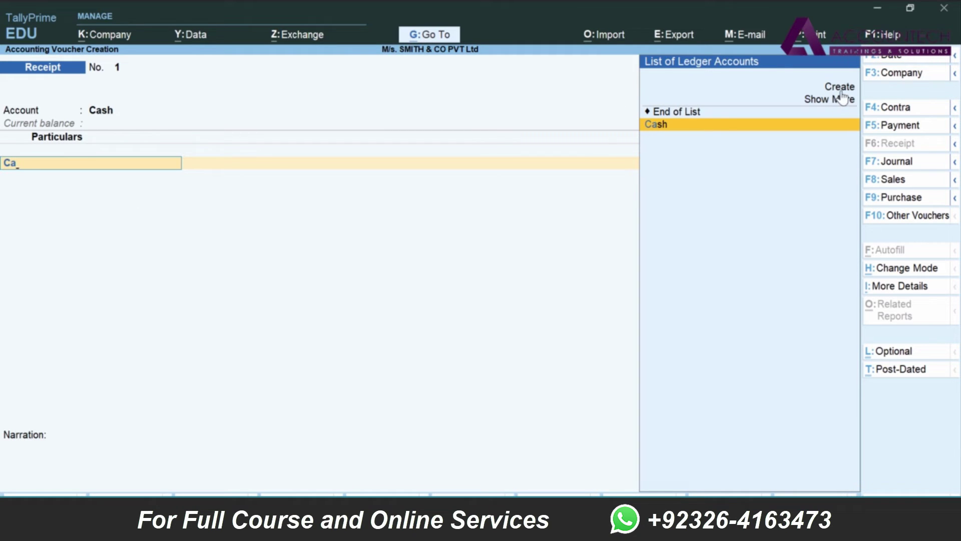
key(BackSpace)
key(BackSpace)
key(BackSpace)
key(Return)
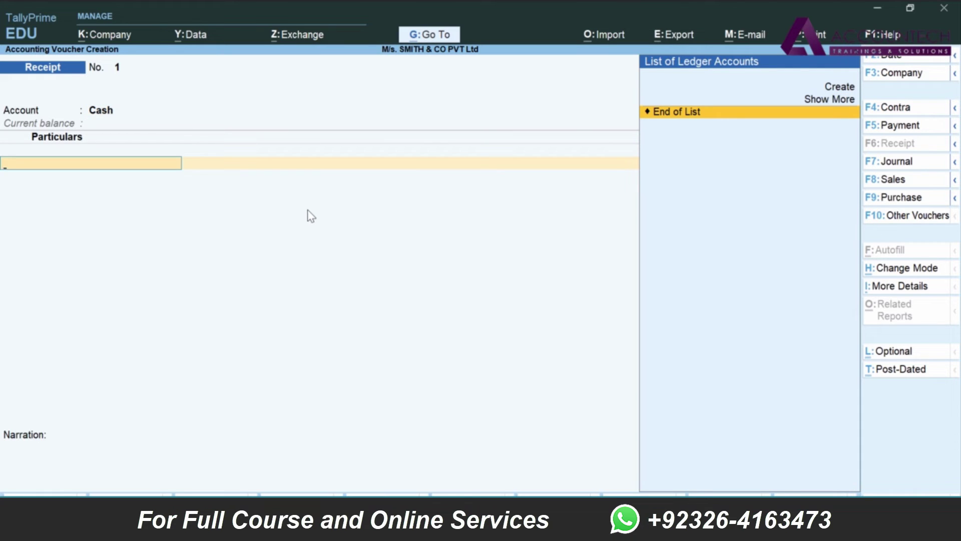
key(alt+c)
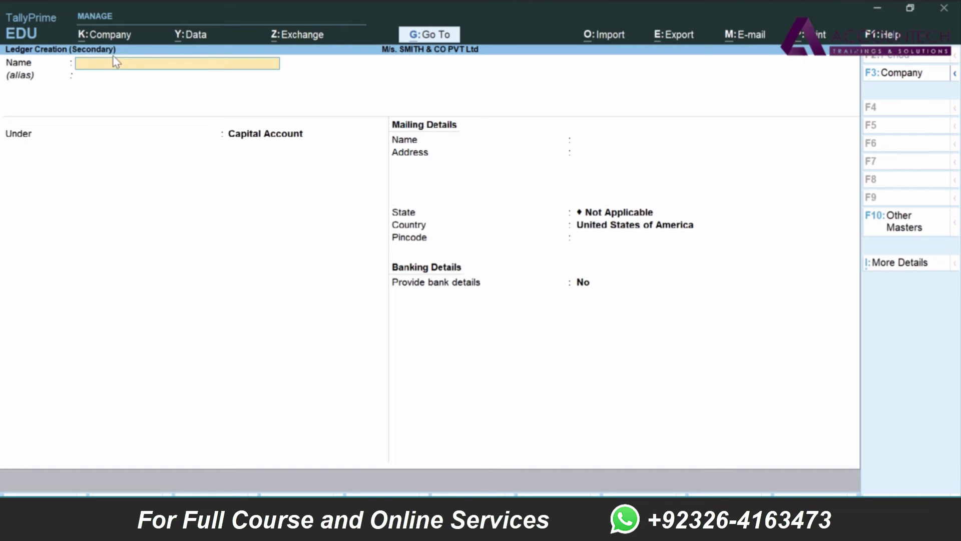
Step: Exit the unsaved voucher to Gateway of Tally, opening and cancelling Create > Ledger
key(Escape)
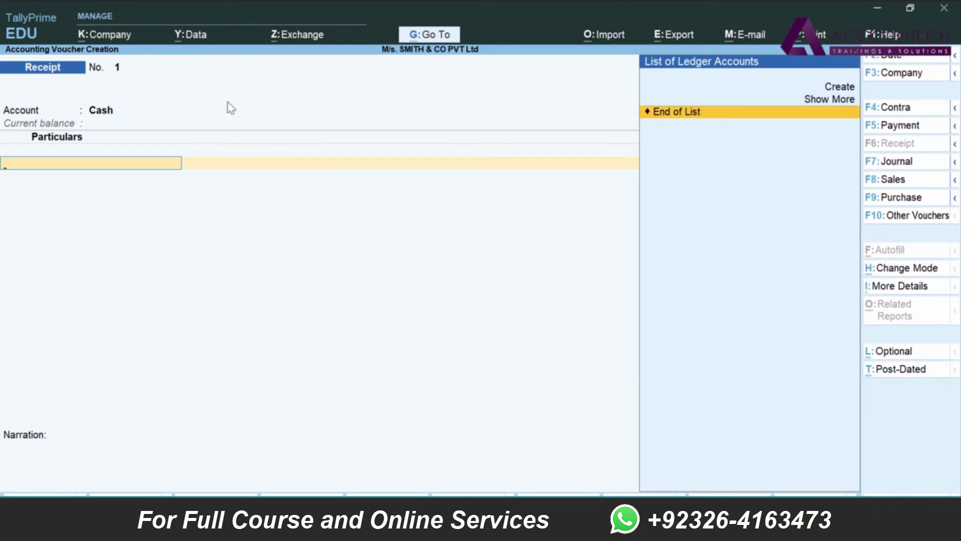
key(Escape)
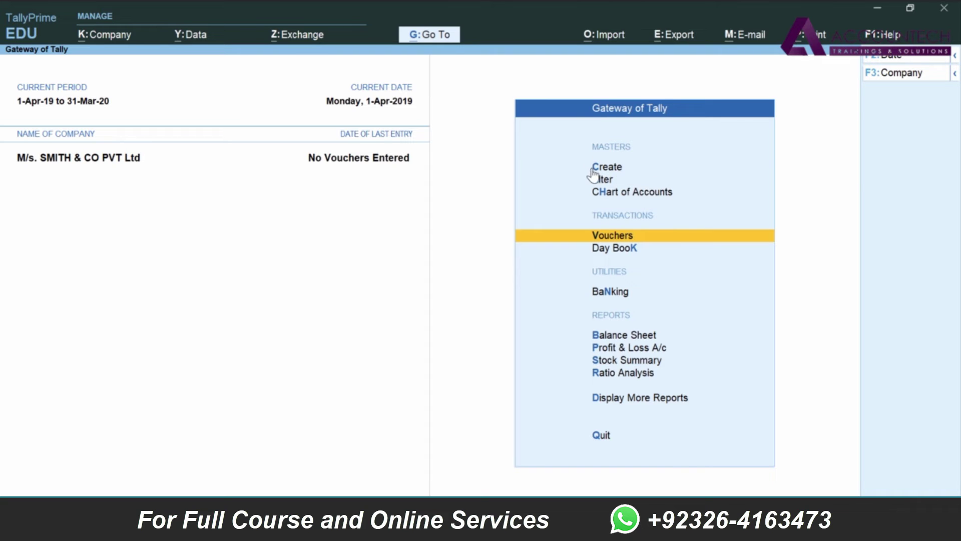
click(611, 169)
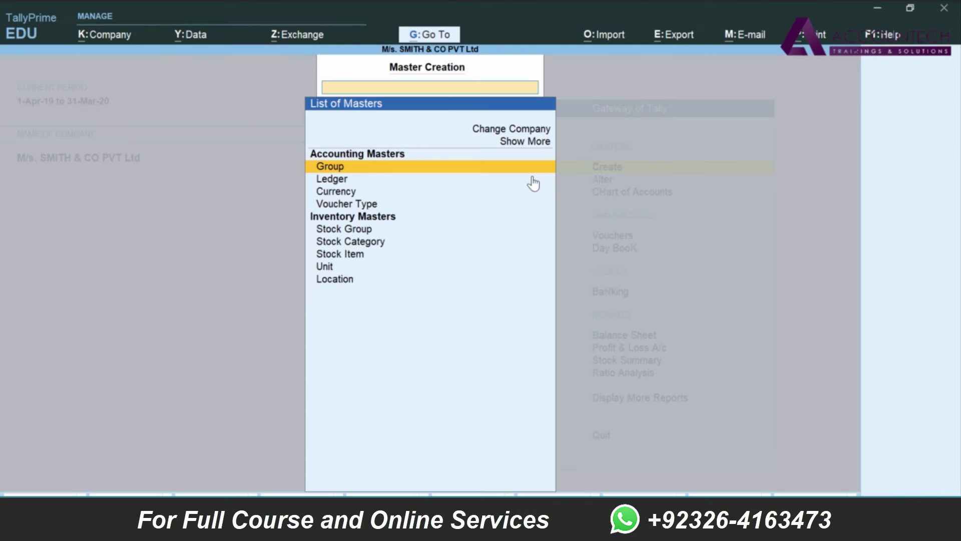
click(331, 179)
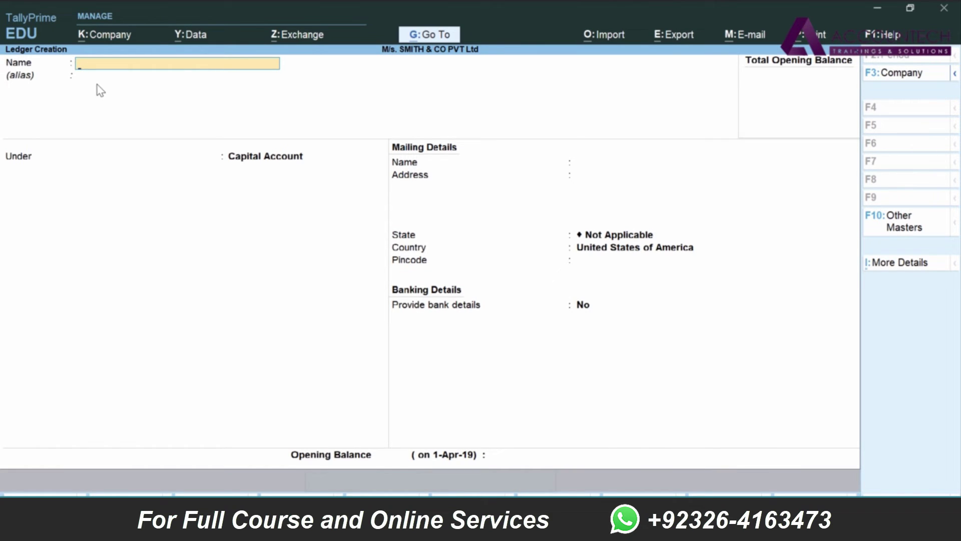
key(Escape)
key(Escape)
key(Escape)
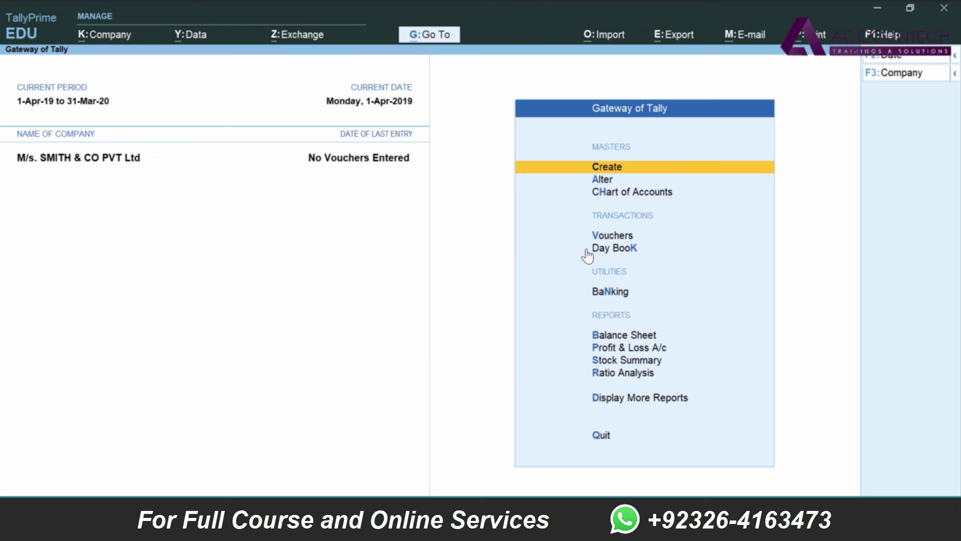
Step: Start a new Receipt voucher with Cash as the Account
click(614, 235)
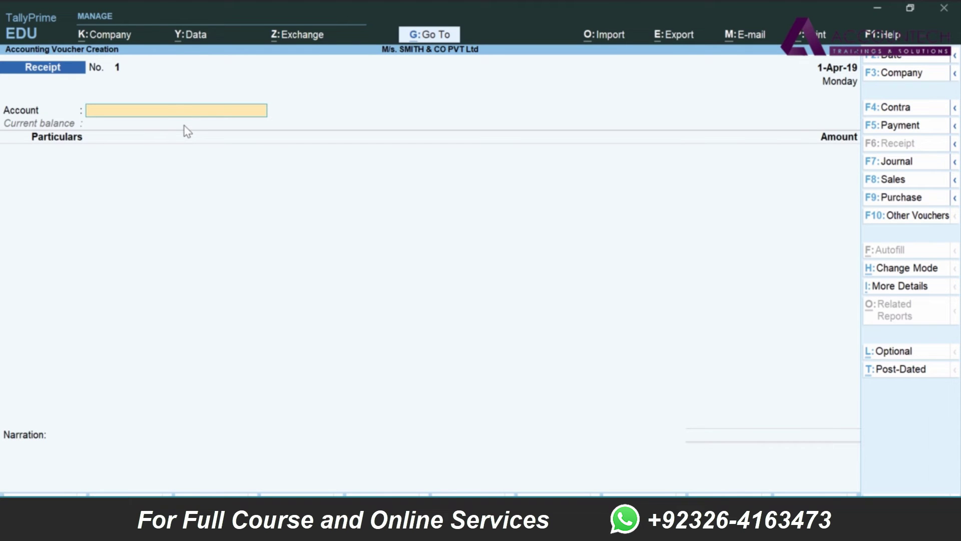
text(Ca)
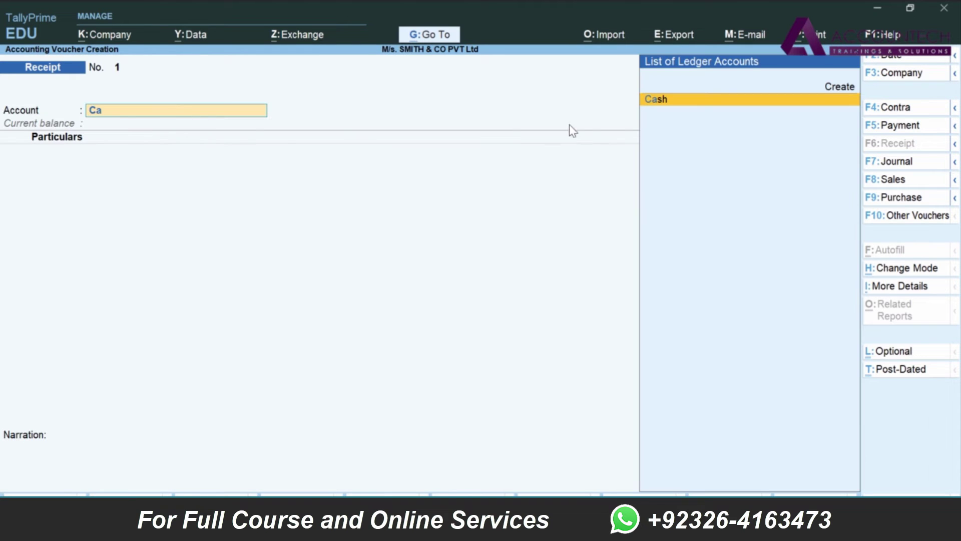
click(683, 101)
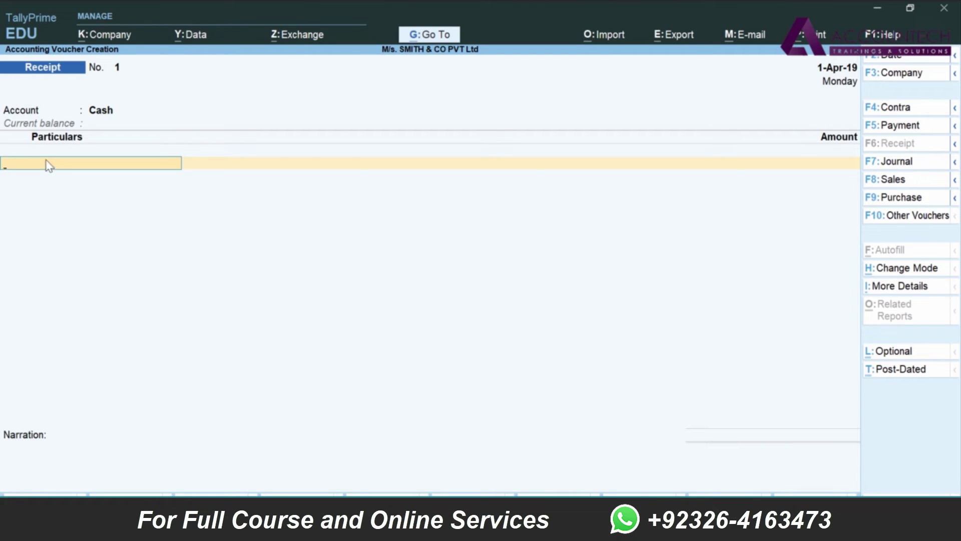
Step: Create a Capital ledger under Capital Account from the voucher with Alt+C
key(alt)
key(alt+c)
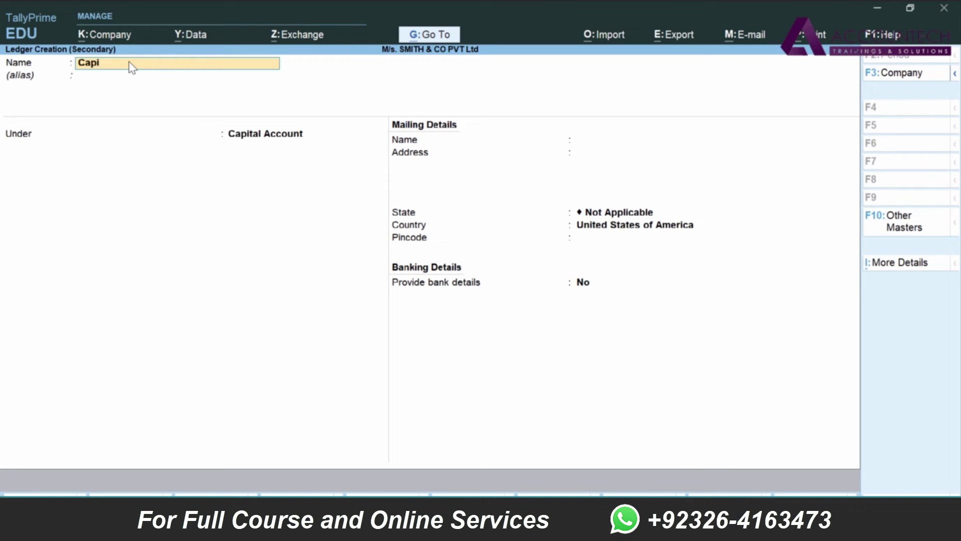
key(Return)
key(Return)
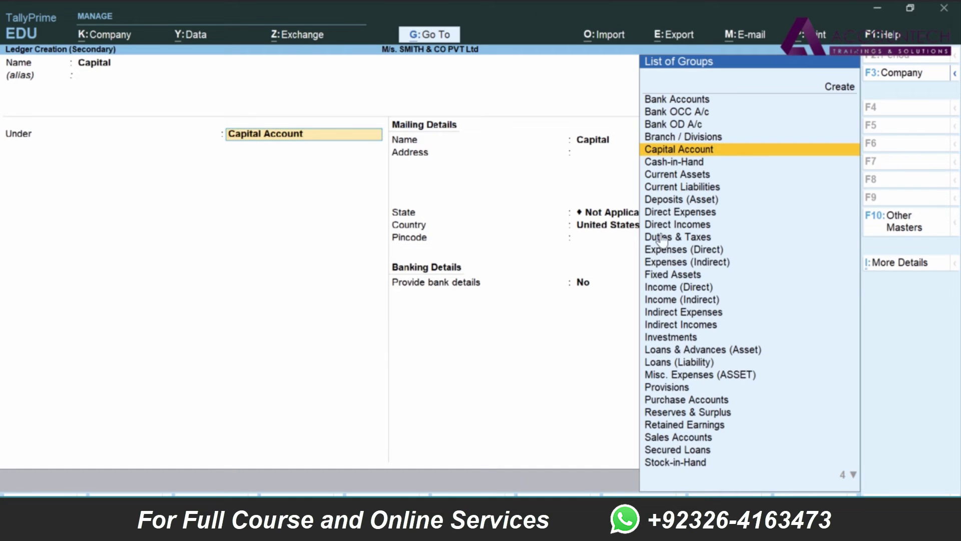
key(Return)
key(Return)
key(Return)
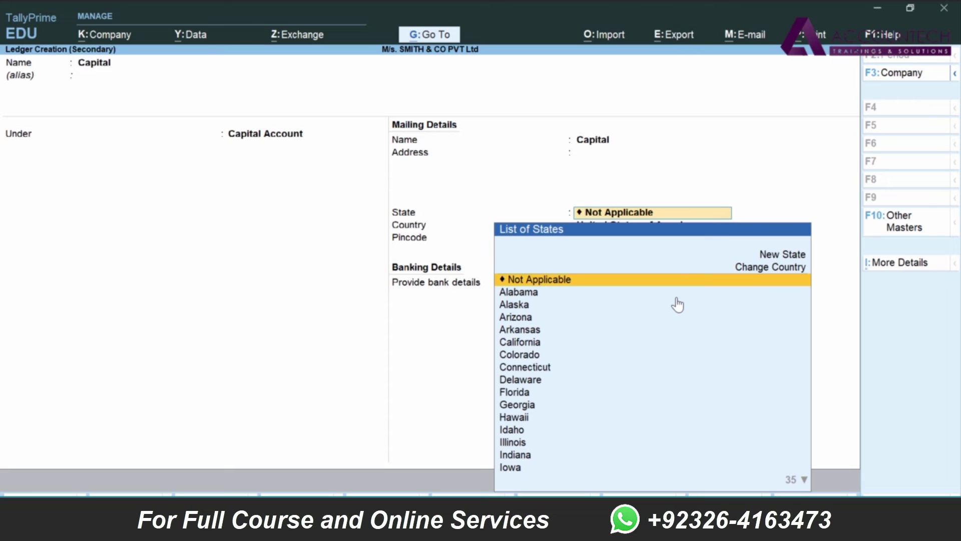
key(ctrl+a)
Step: Credit Capital with 4,00,000.00 and paste the narration about starting business with cash
key(Return)
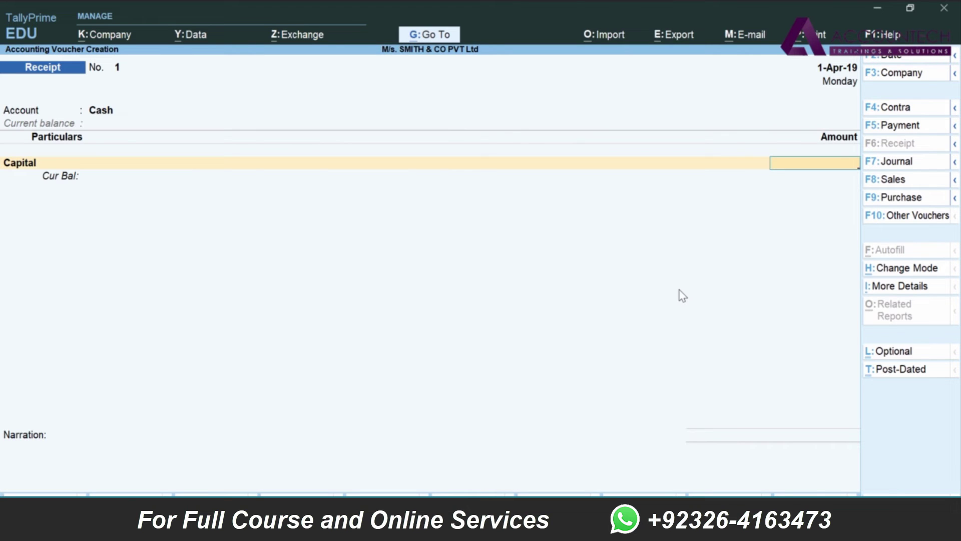
text(40,00,000)
key(Return)
key(BackSpace)
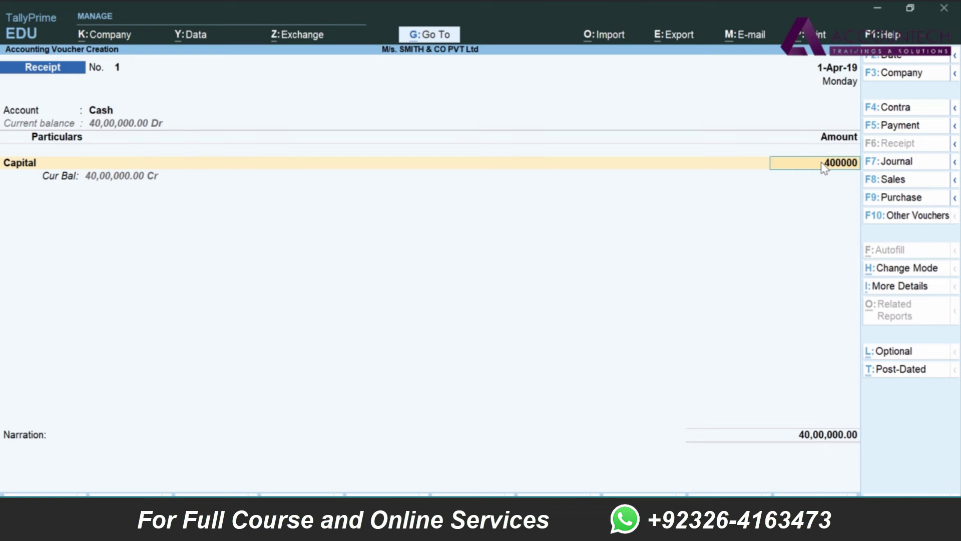
key(Return)
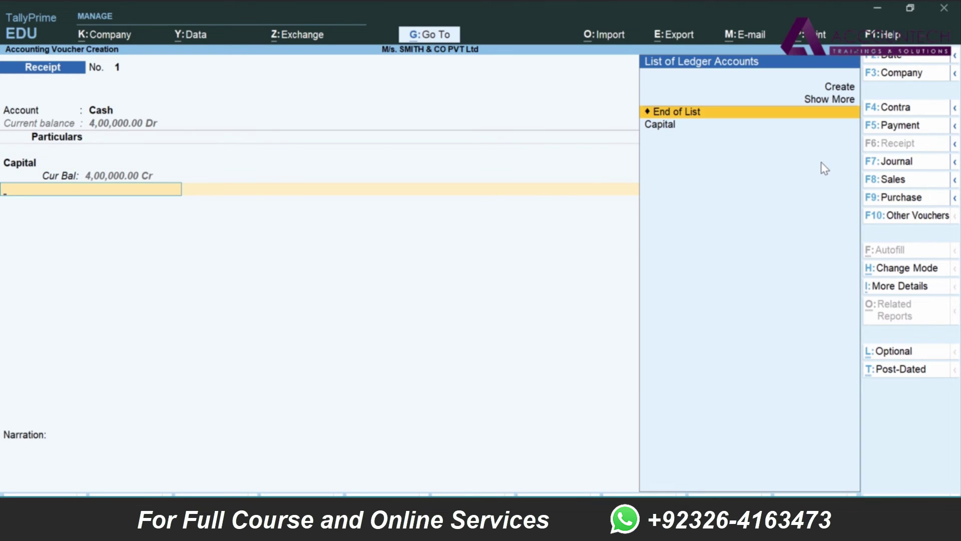
key(Return)
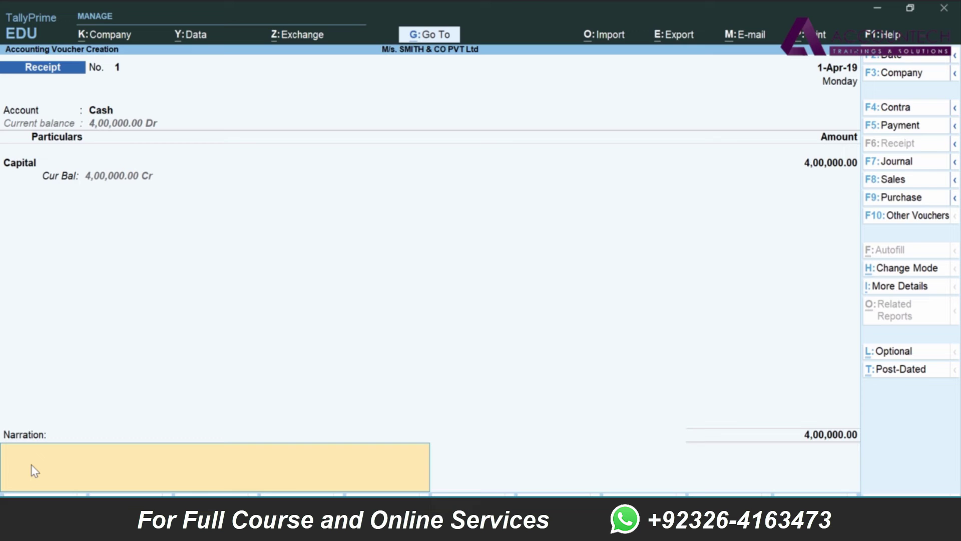
key(ctrl)
text(Apr 01 - SMITH Strated business with cash - 400,000)
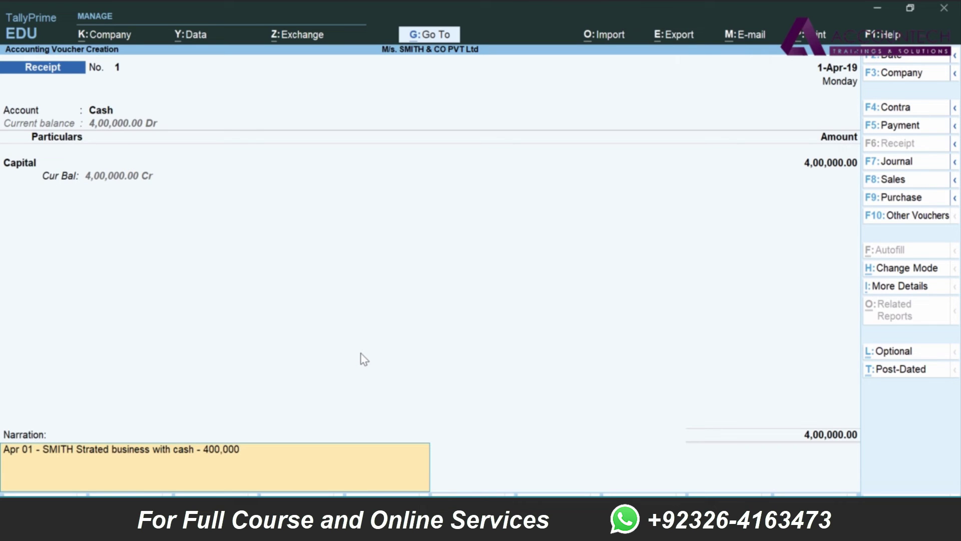
Step: Save Receipt voucher 1 for the 4,00,000 Capital receipt and view it in the Day Book
key(ctrl+a)
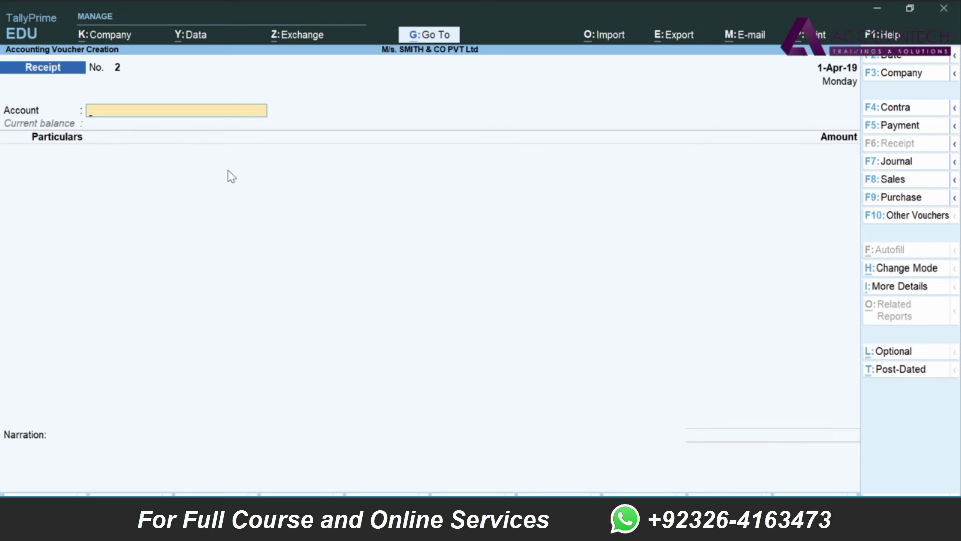
key(Escape)
key(y)
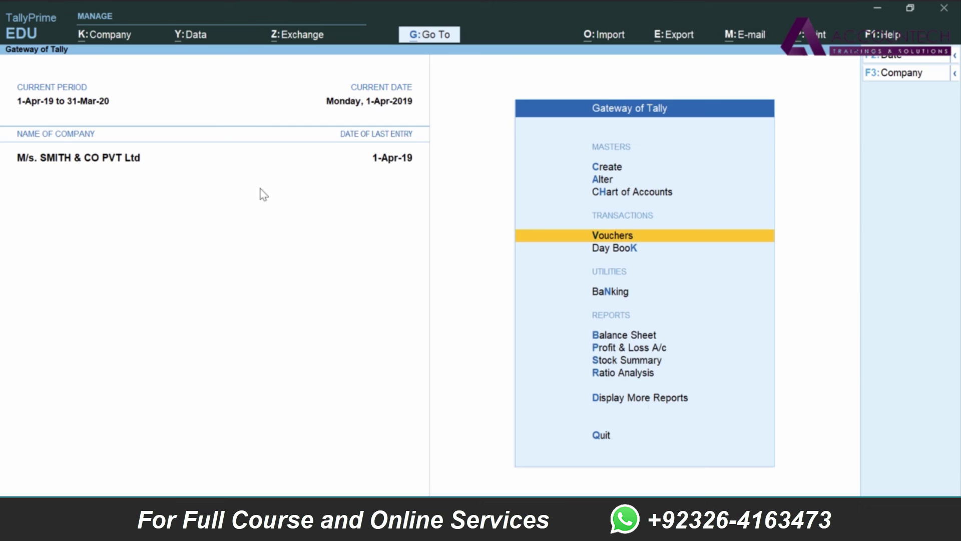
click(648, 403)
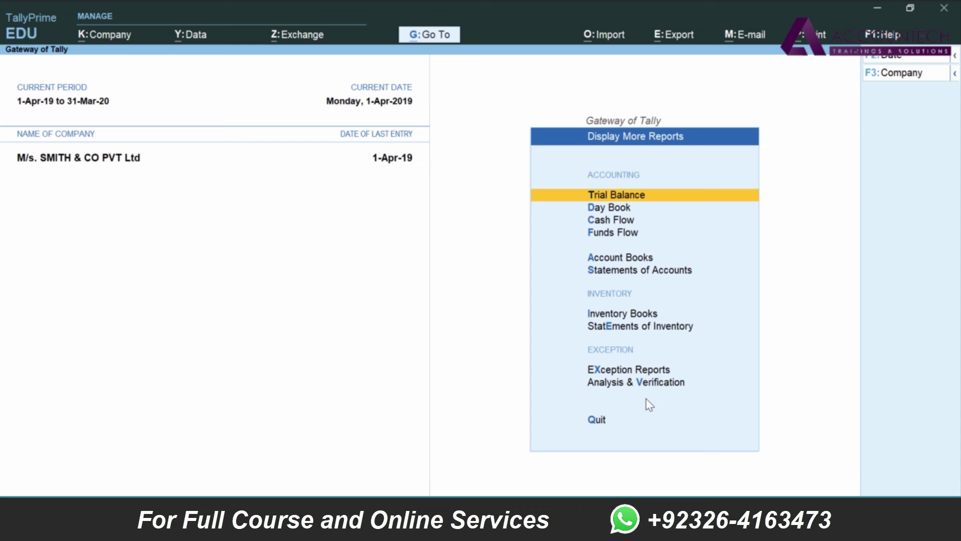
click(611, 208)
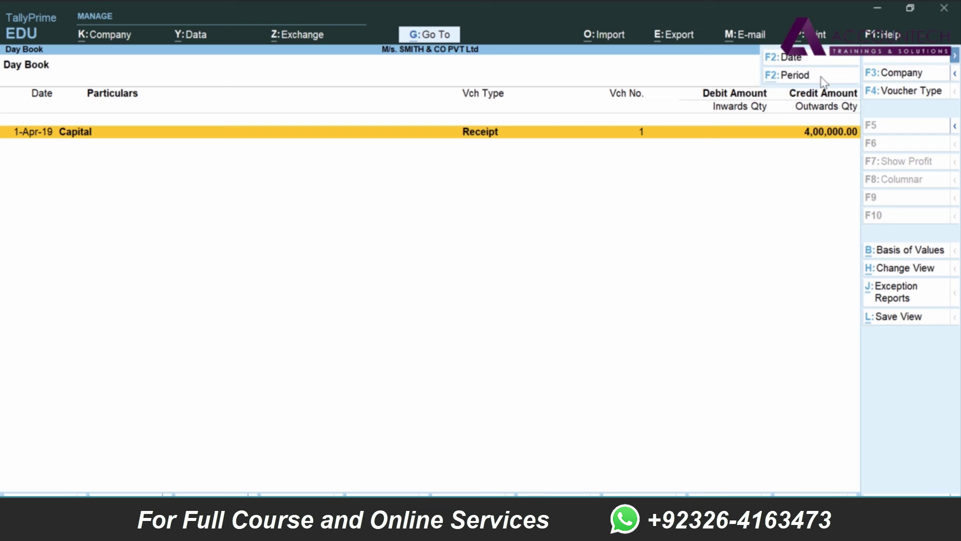
Step: Change the Day Book period to run from apr19 to mar20 (1-Apr-19 to 31-Mar-20)
key(alt+F2)
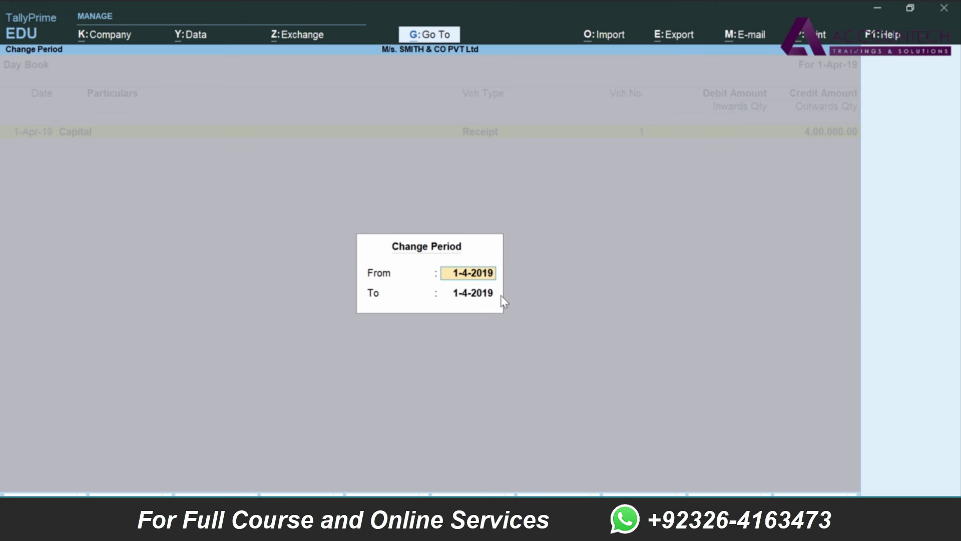
text(apr19)
key(Return)
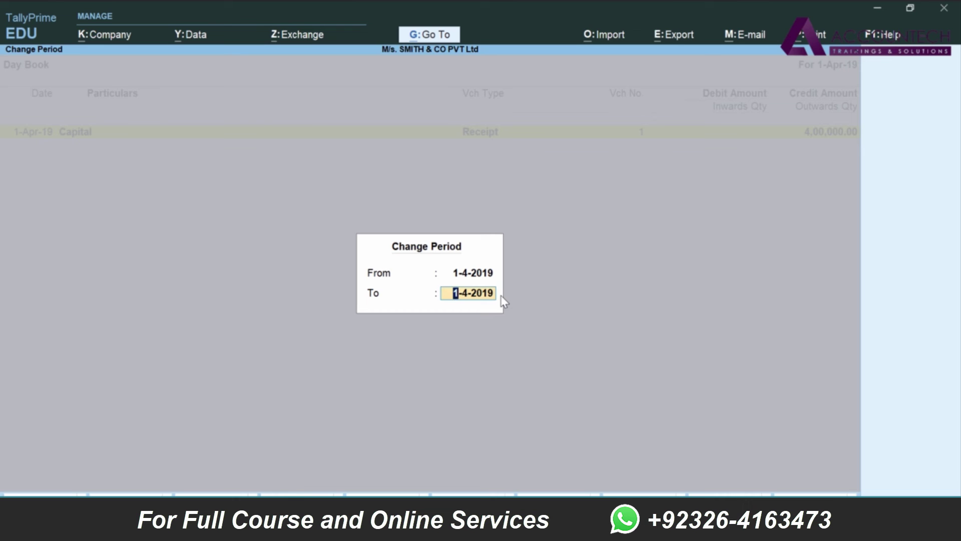
text(mar20)
key(Return)
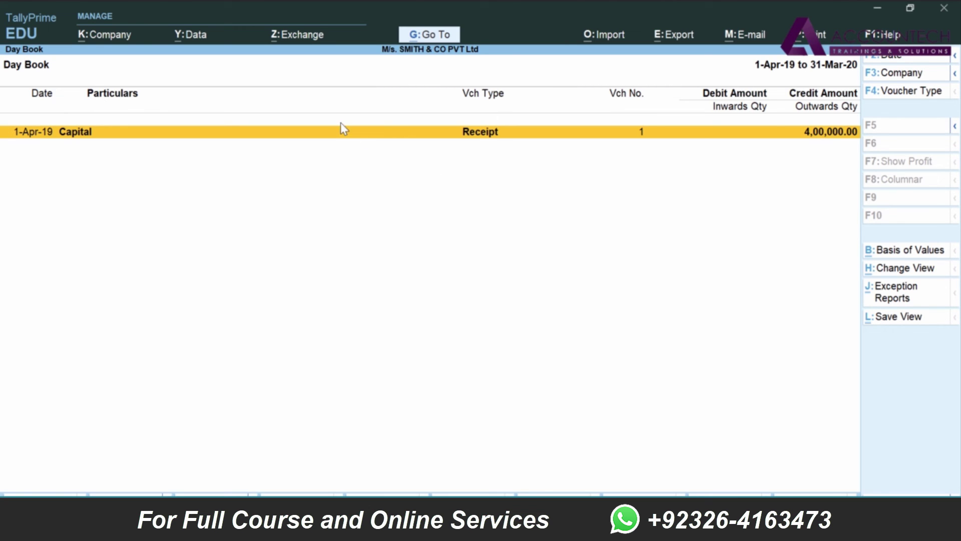
click(90, 142)
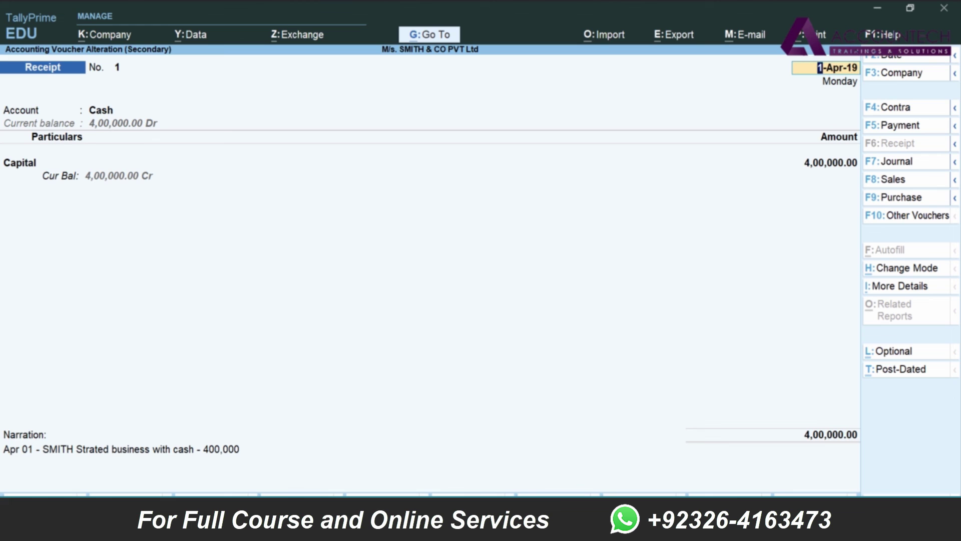
key(ctrl)
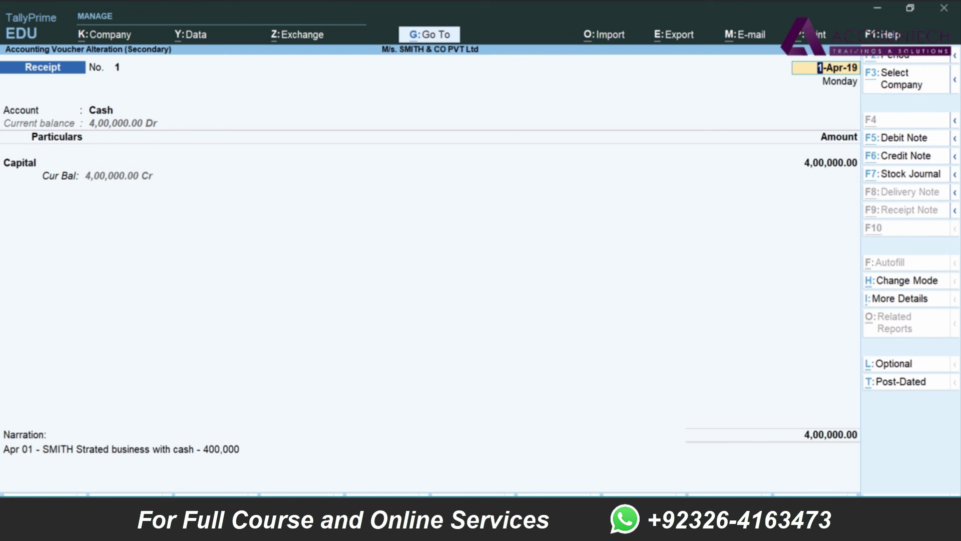
key(alt+d)
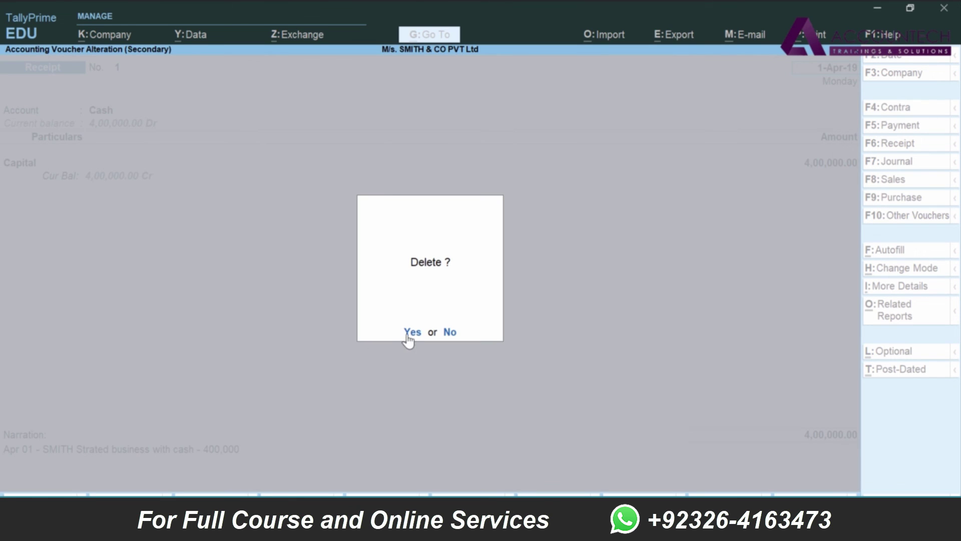
key(Escape)
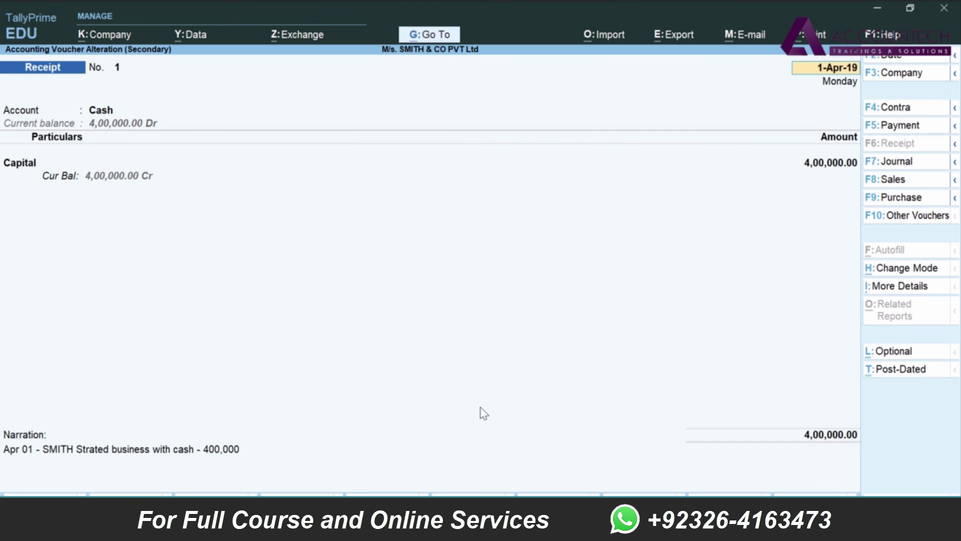
key(Escape)
key(Return)
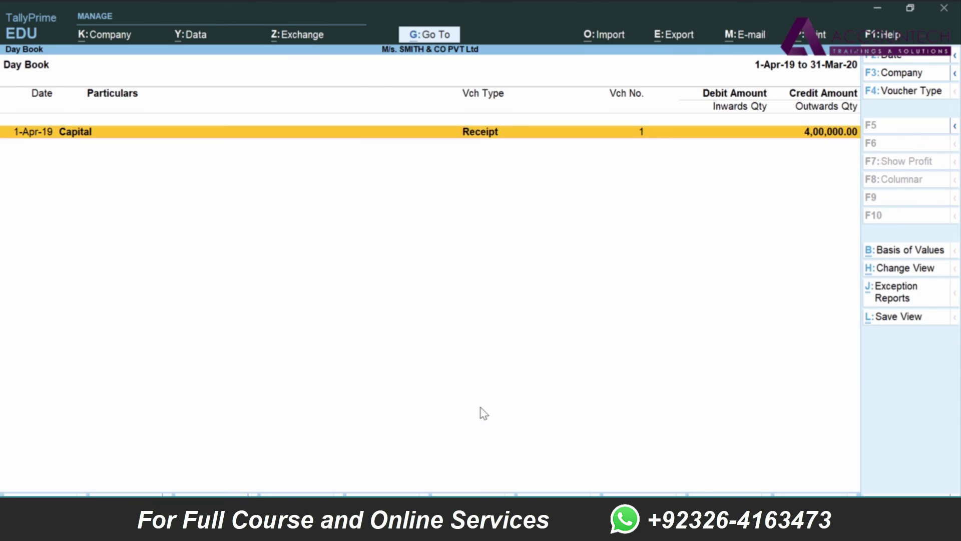
key(Escape)
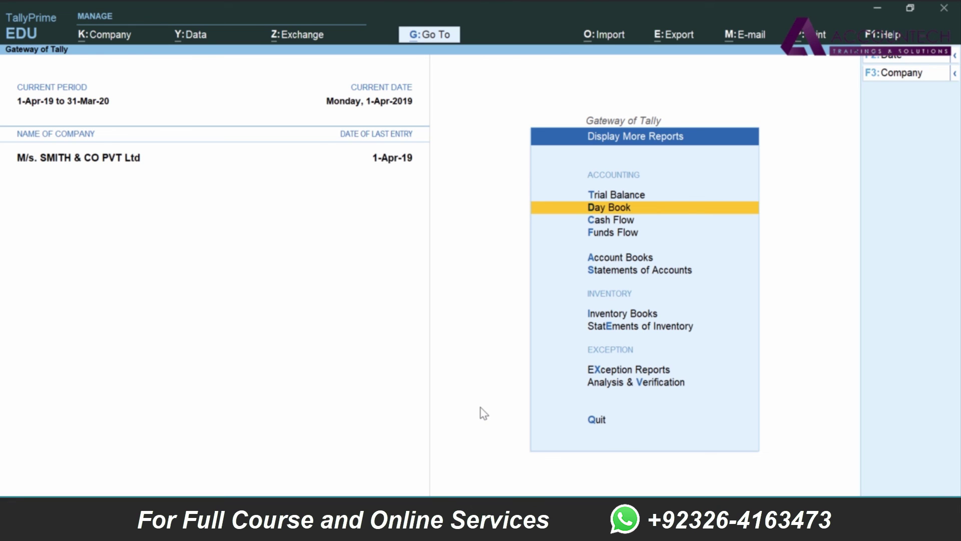
key(Return)
key(alt+F2)
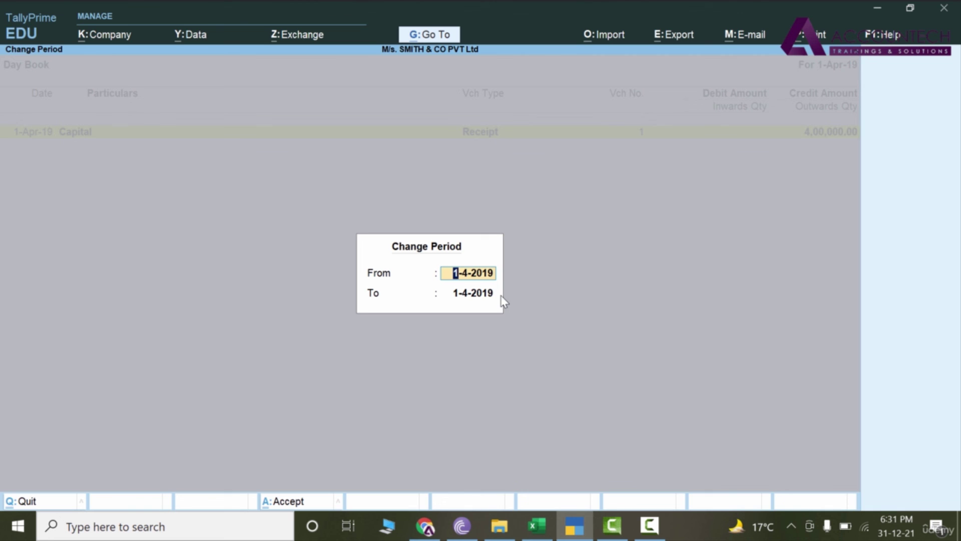
text(apr)
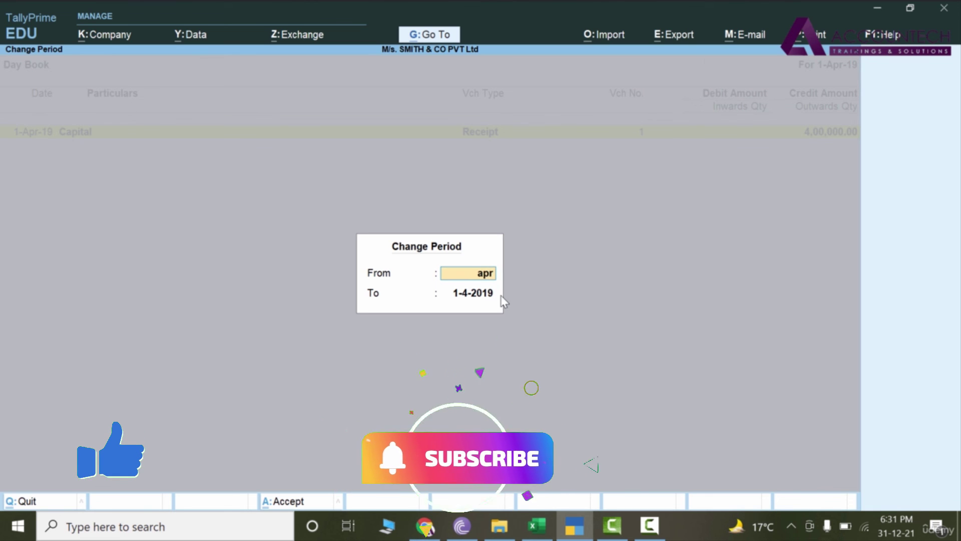
text(19)
key(Return)
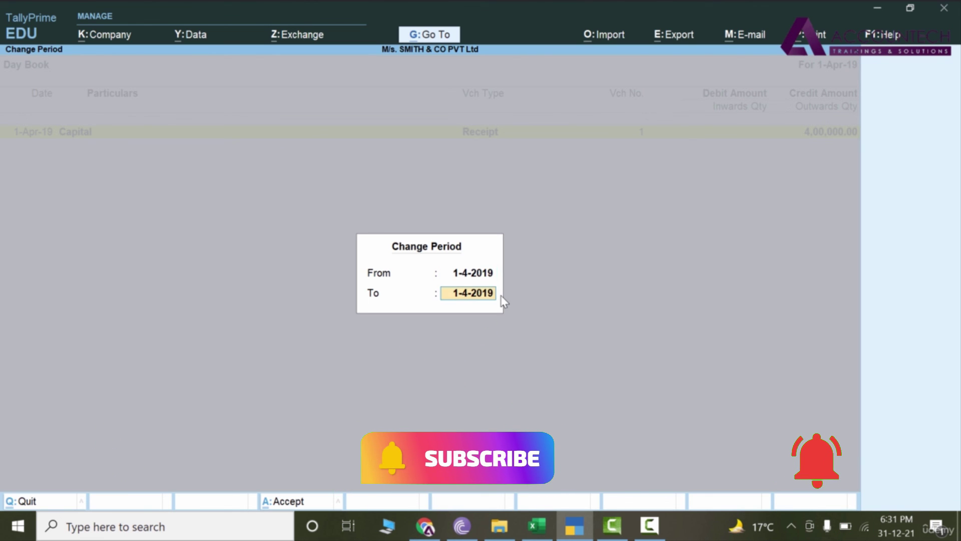
text(mar20)
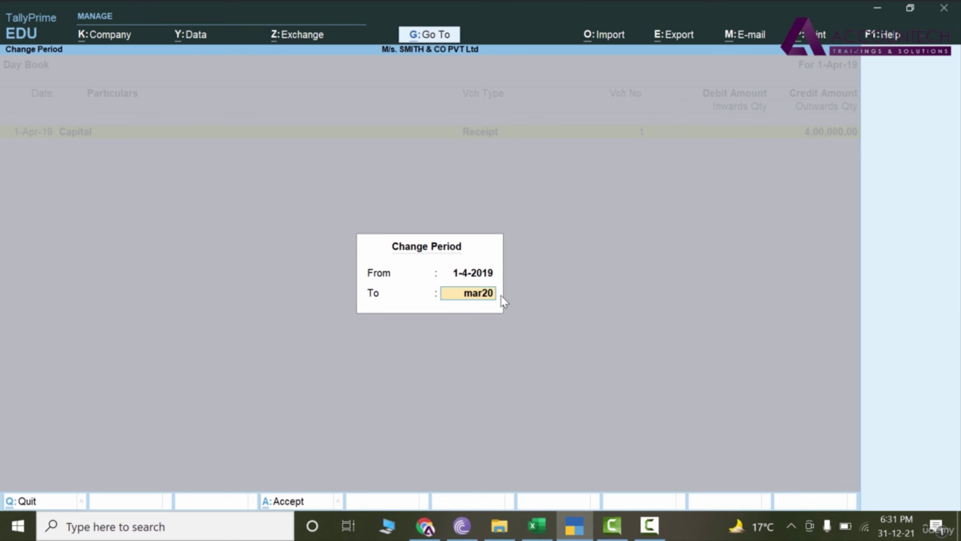
key(Return)
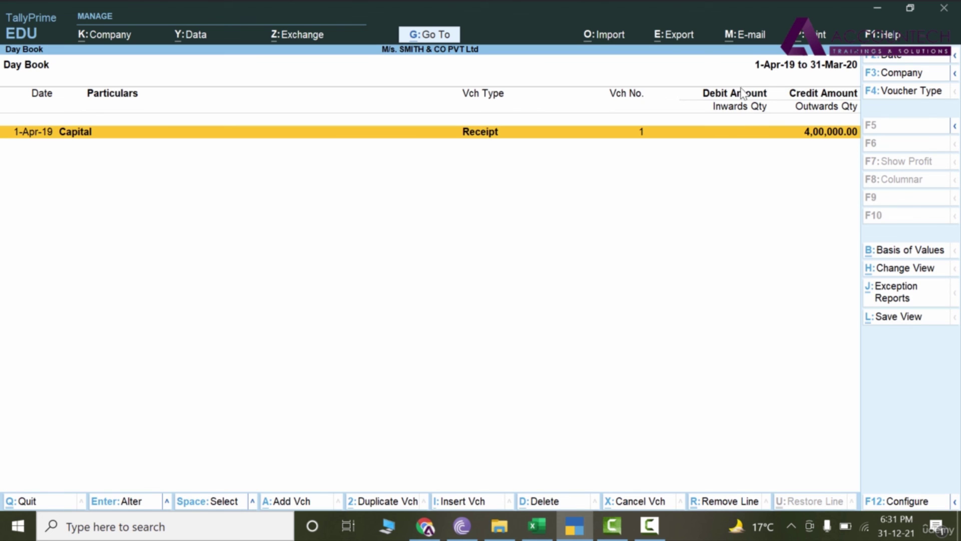